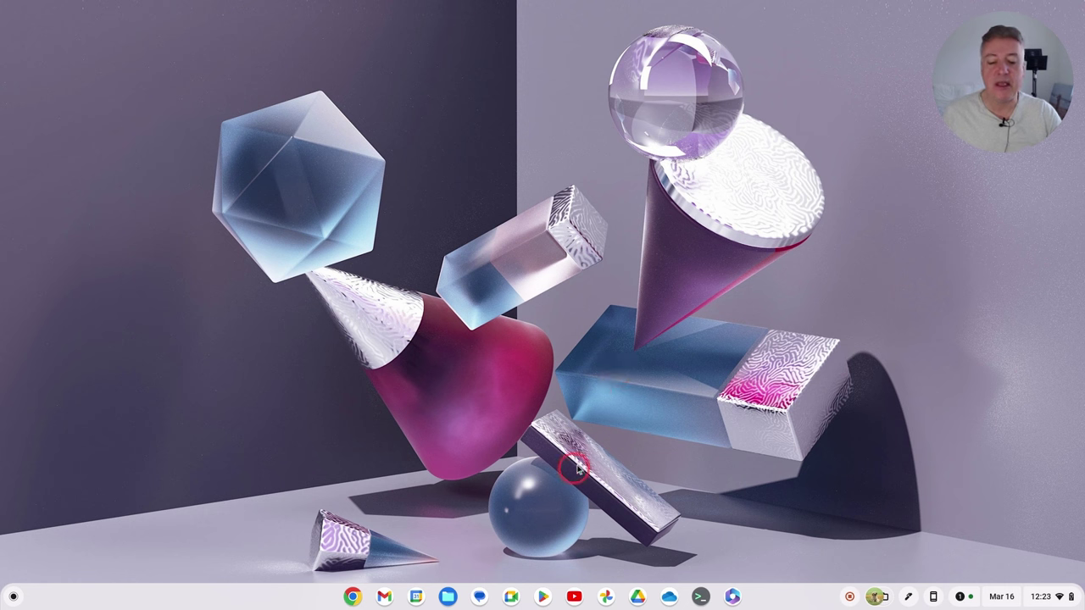
Launch Google Drive from the shelf to show My Drive with its folders and files.
{"action": "left_click", "coordinate": [638, 598]}
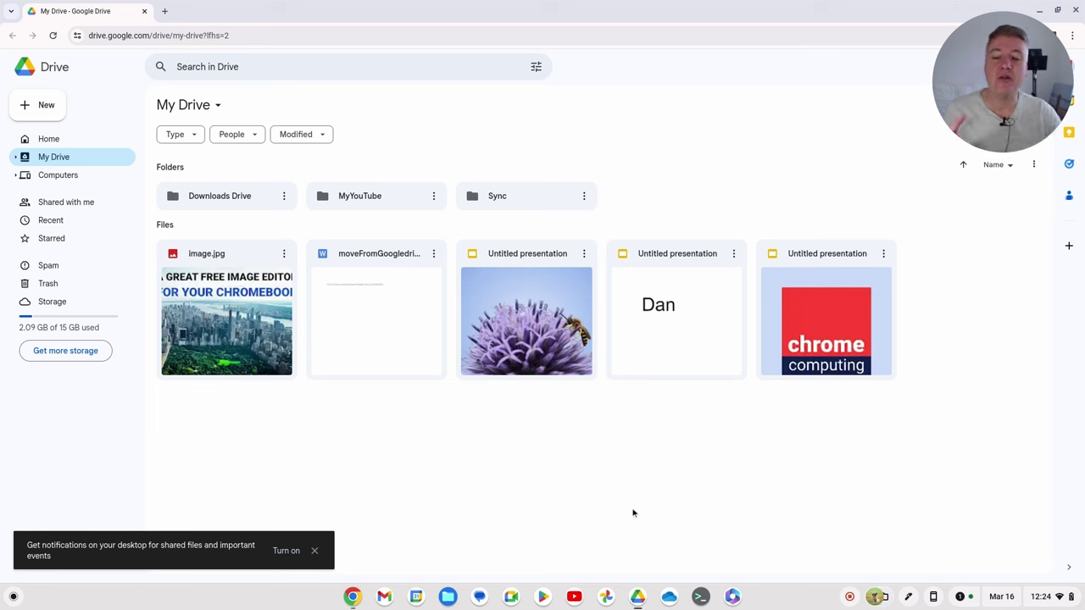
Close the Chrome window showing Google Drive, leaving a clear desktop.
{"action": "left_click", "coordinate": [625, 515]}
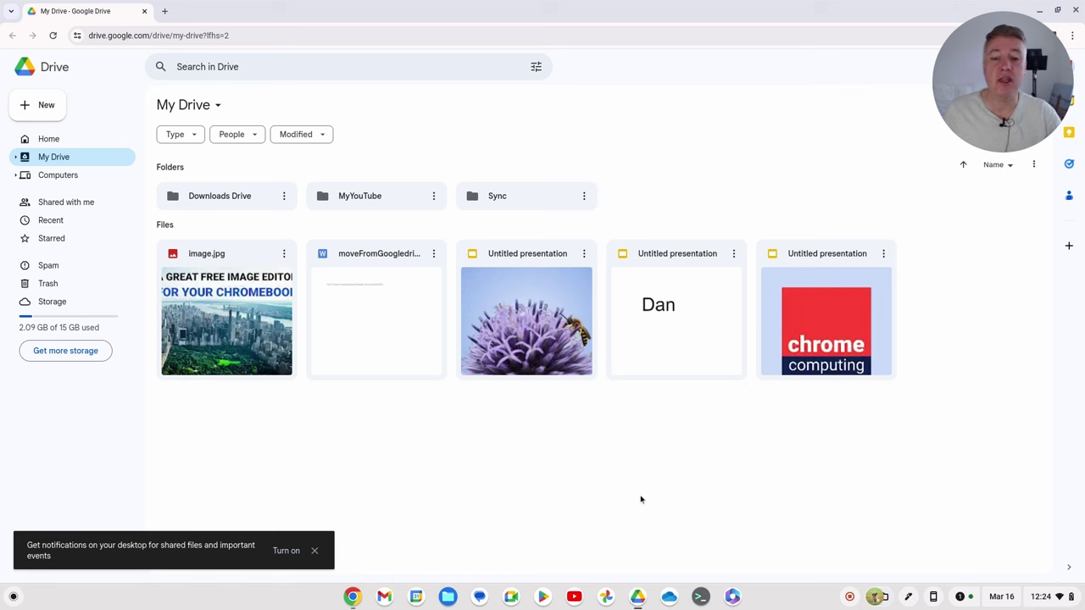
{"action": "left_click", "coordinate": [641, 500]}
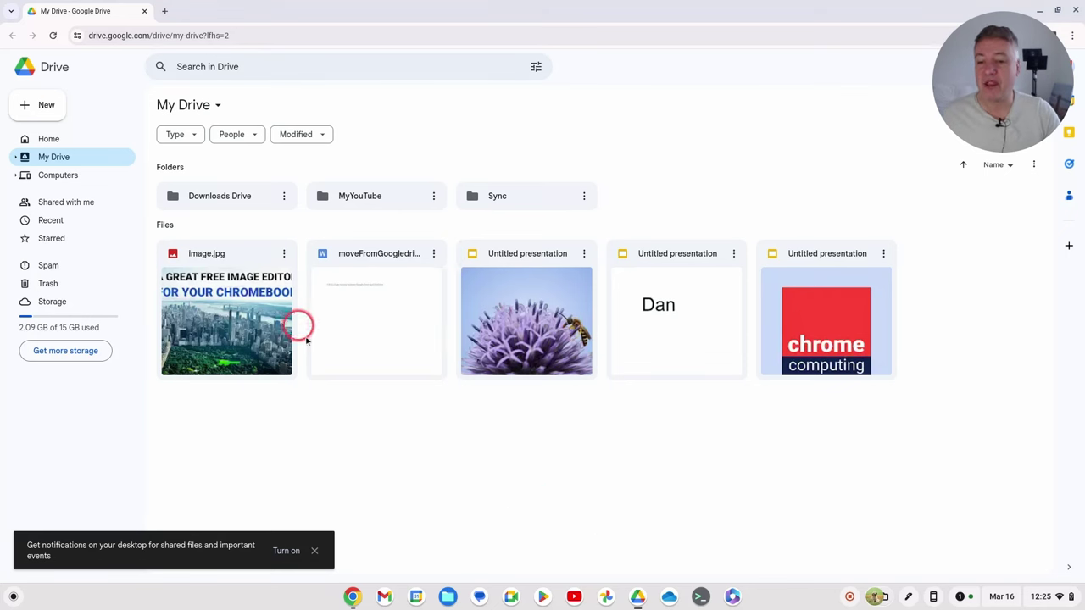
{"action": "left_click", "coordinate": [1075, 10]}
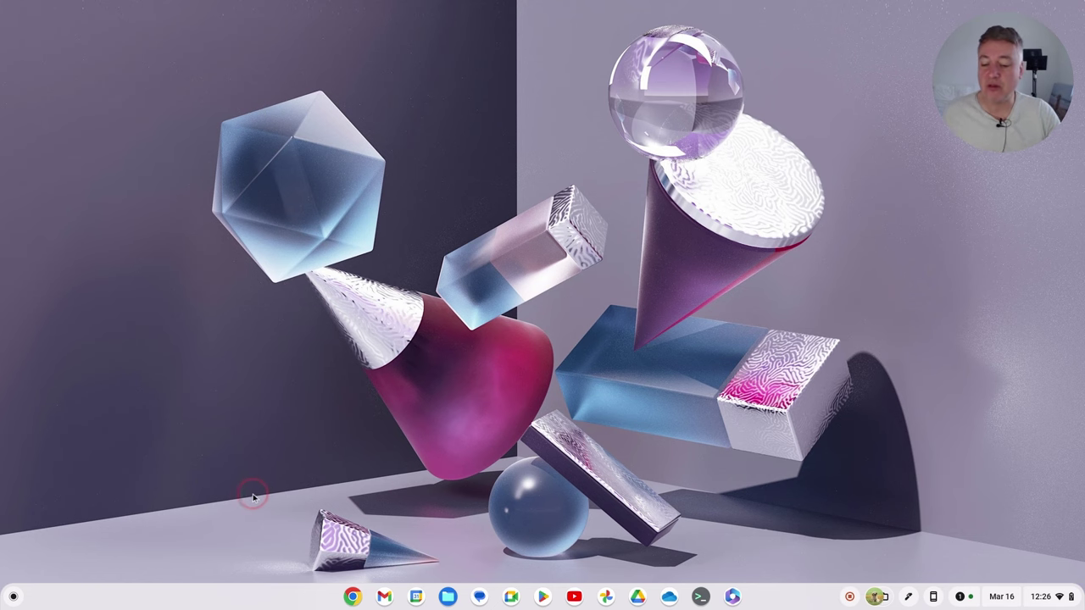
{"action": "left_click", "coordinate": [14, 598]}
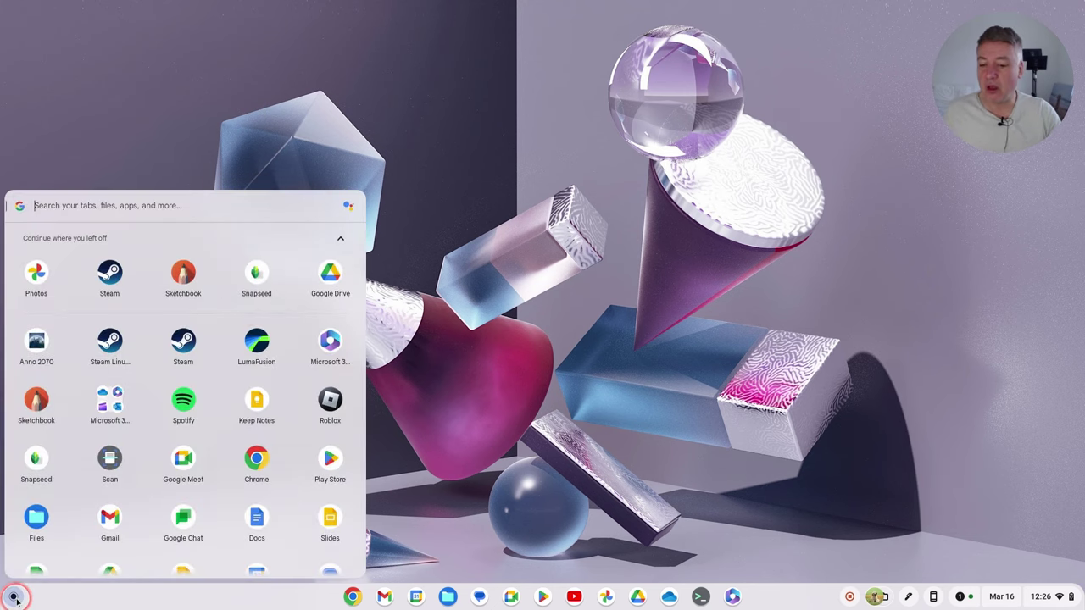
Launch Microsoft 365 from its Launcher folder, close it, then open OneDrive on My files.
{"action": "left_click", "coordinate": [107, 405]}
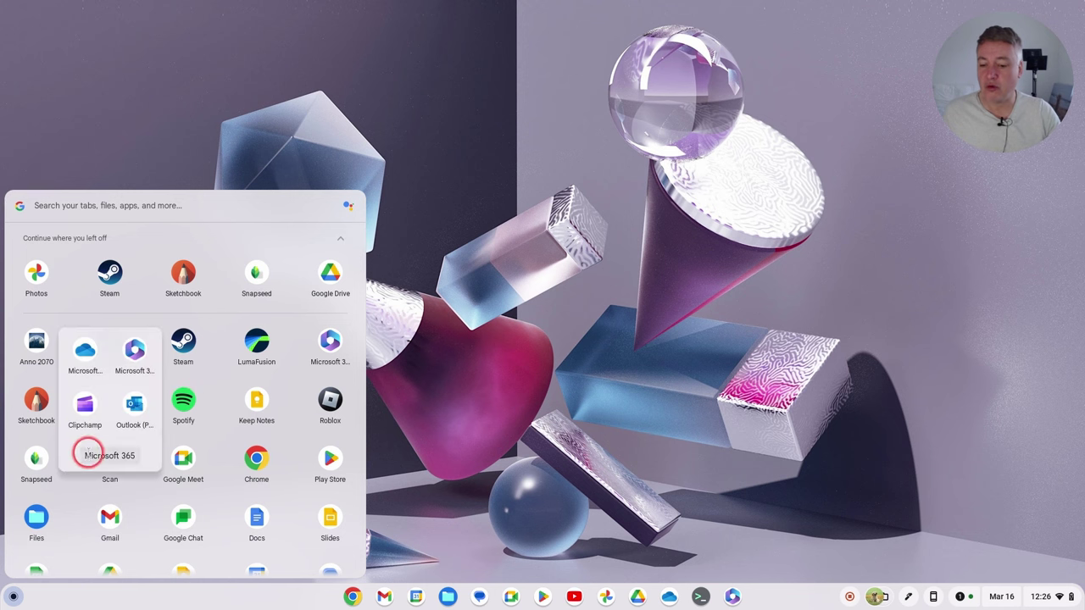
{"action": "left_click", "coordinate": [134, 349]}
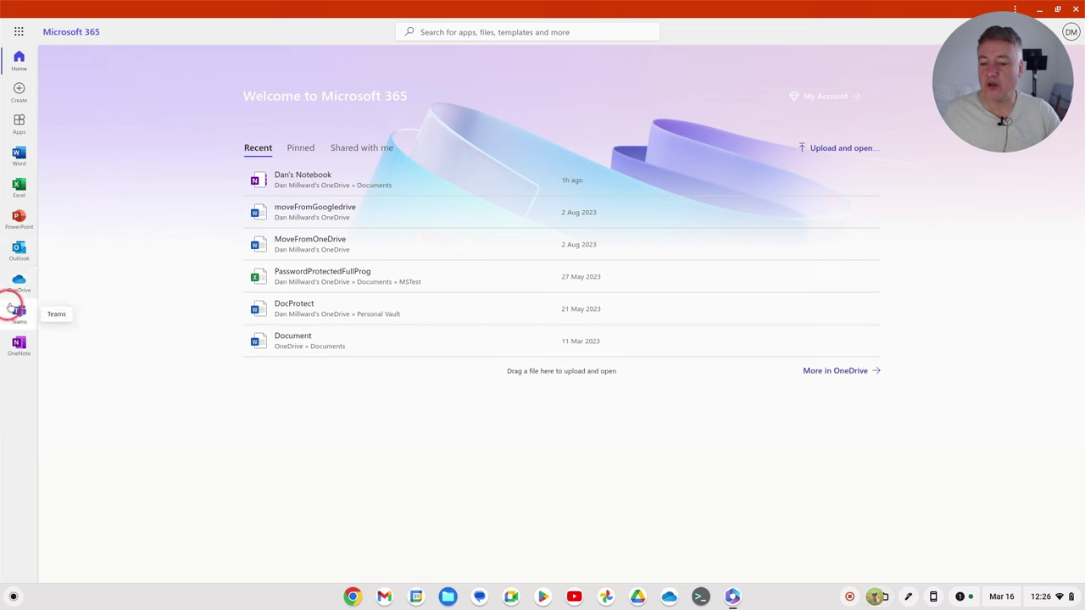
{"action": "mouse_move", "coordinate": [1003, 137]}
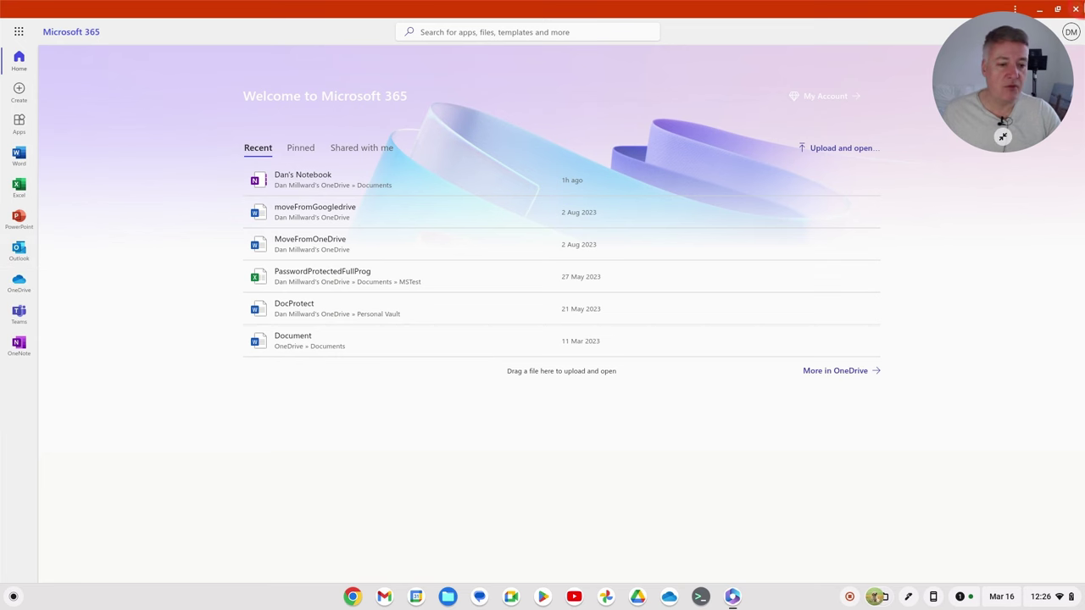
{"action": "left_click", "coordinate": [1075, 9]}
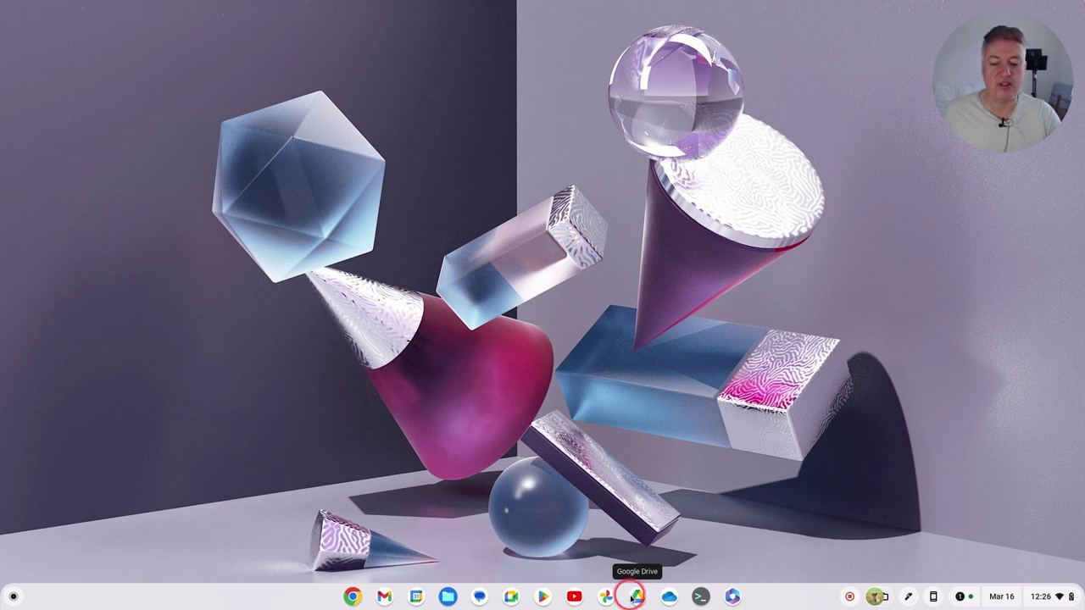
{"action": "left_click", "coordinate": [669, 597]}
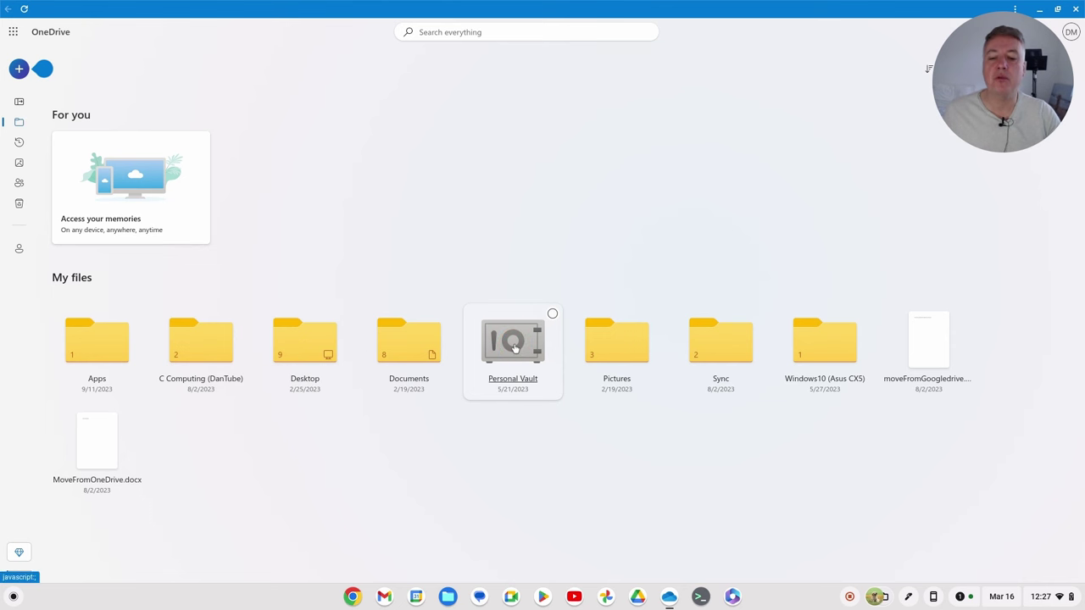
{"action": "left_click", "coordinate": [519, 354]}
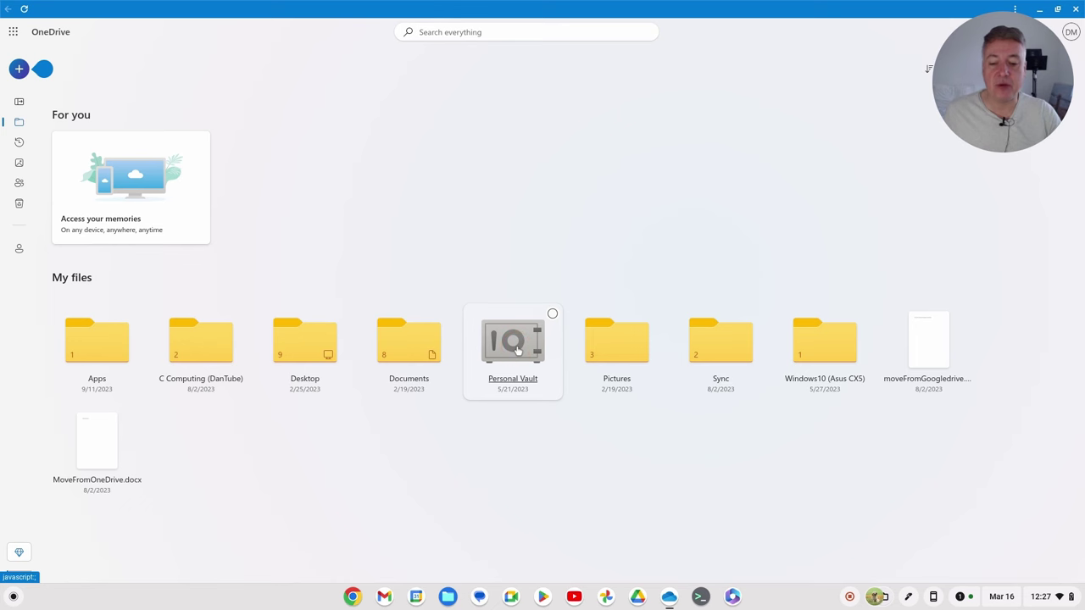
{"action": "left_click", "coordinate": [517, 350]}
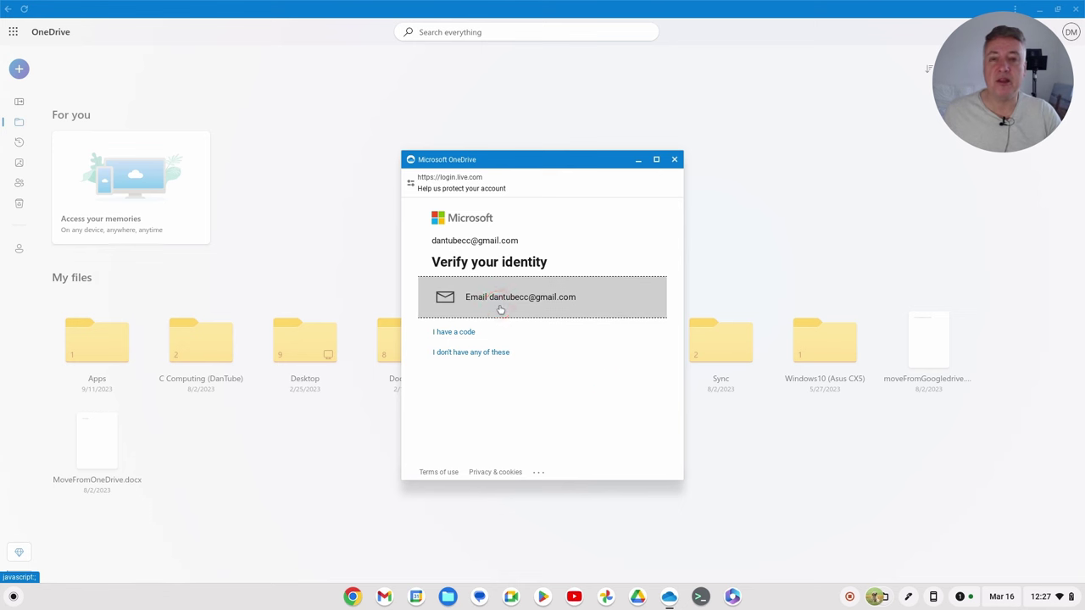
Unlock the Personal Vault by verifying identity with an emailed code.
{"action": "left_click", "coordinate": [500, 310]}
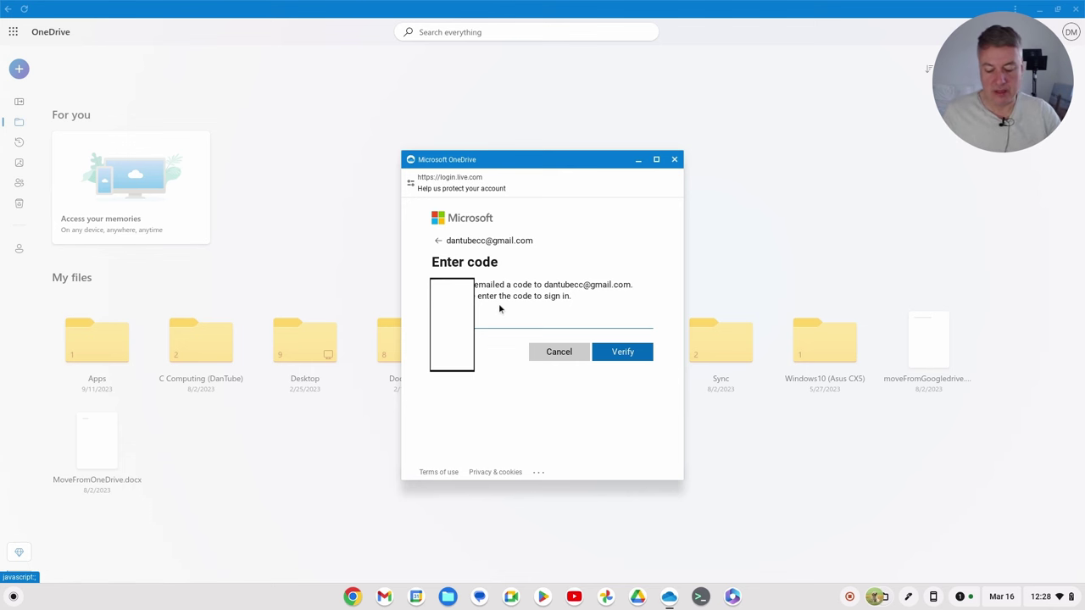
{"action": "left_click", "coordinate": [640, 360]}
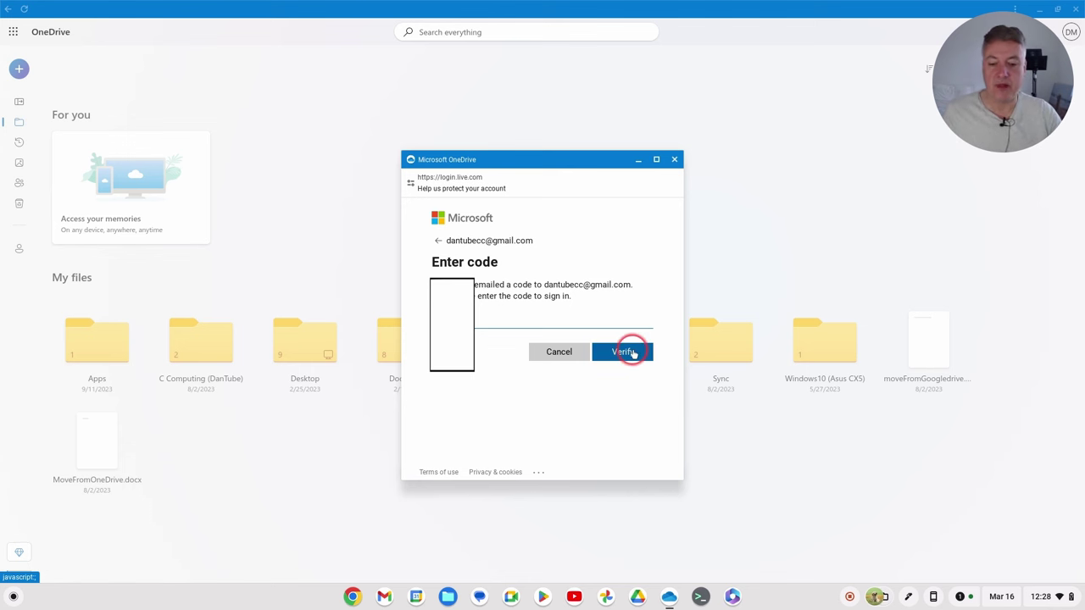
{"action": "left_click", "coordinate": [691, 557]}
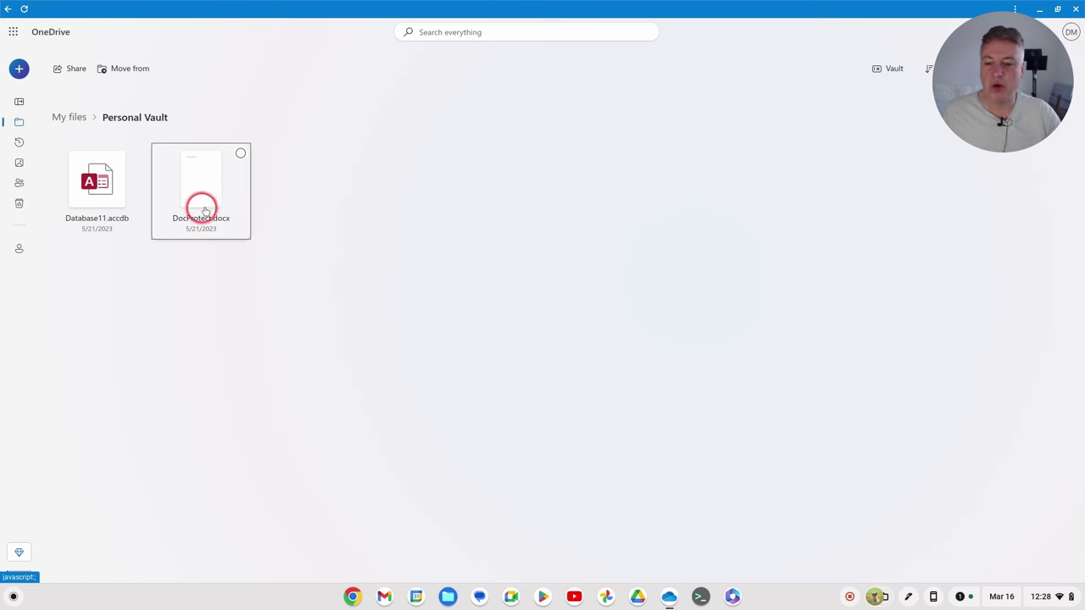
Find dog.jpeg in Pictures > Saved Pictures, then go back into the Personal Vault.
{"action": "left_click", "coordinate": [70, 116]}
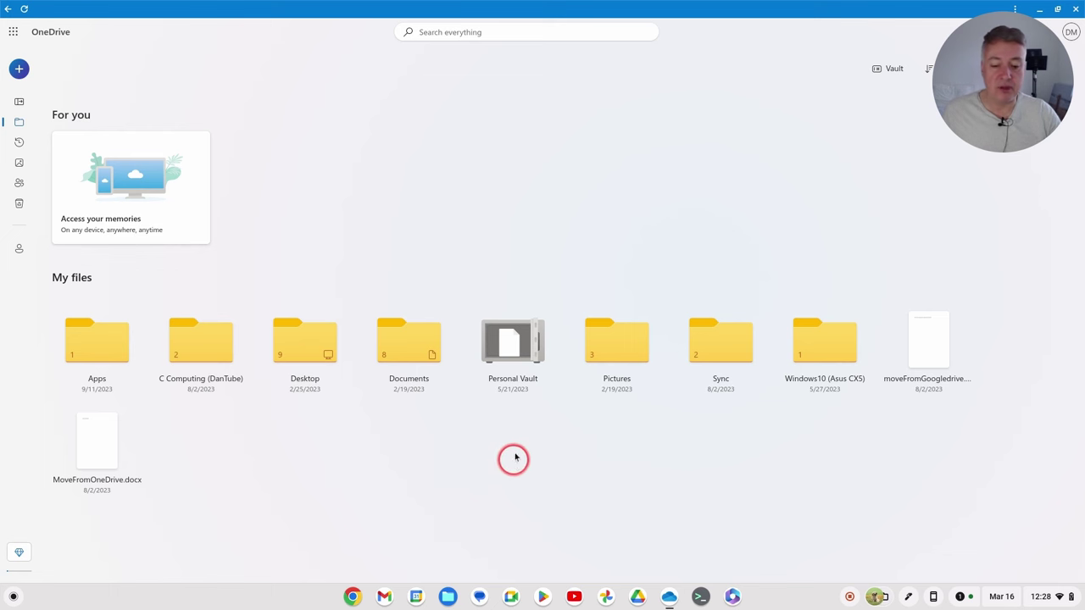
{"action": "left_click", "coordinate": [618, 356]}
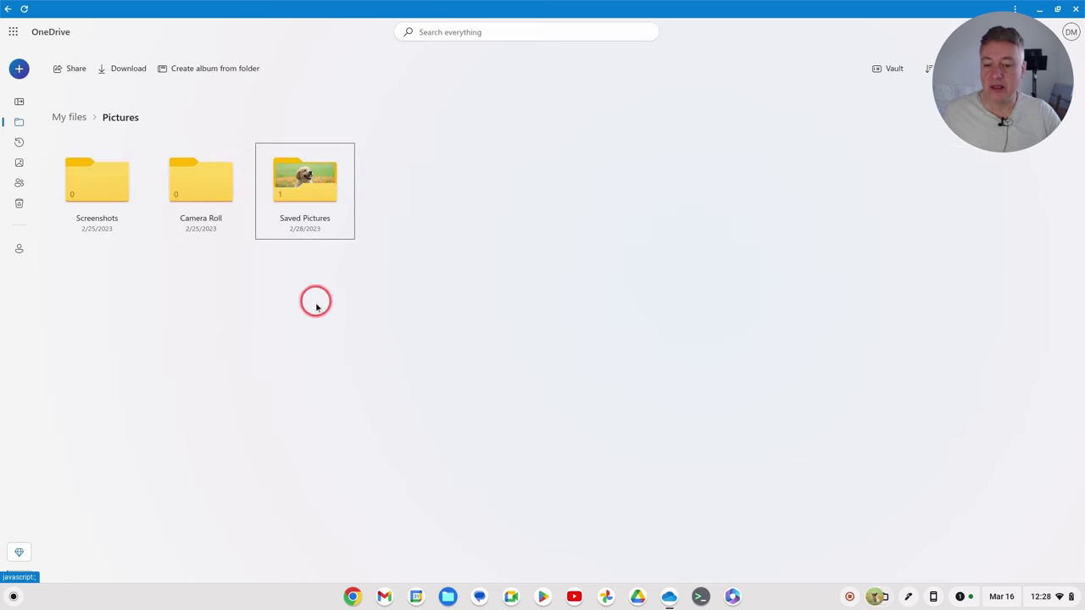
{"action": "left_click", "coordinate": [317, 211]}
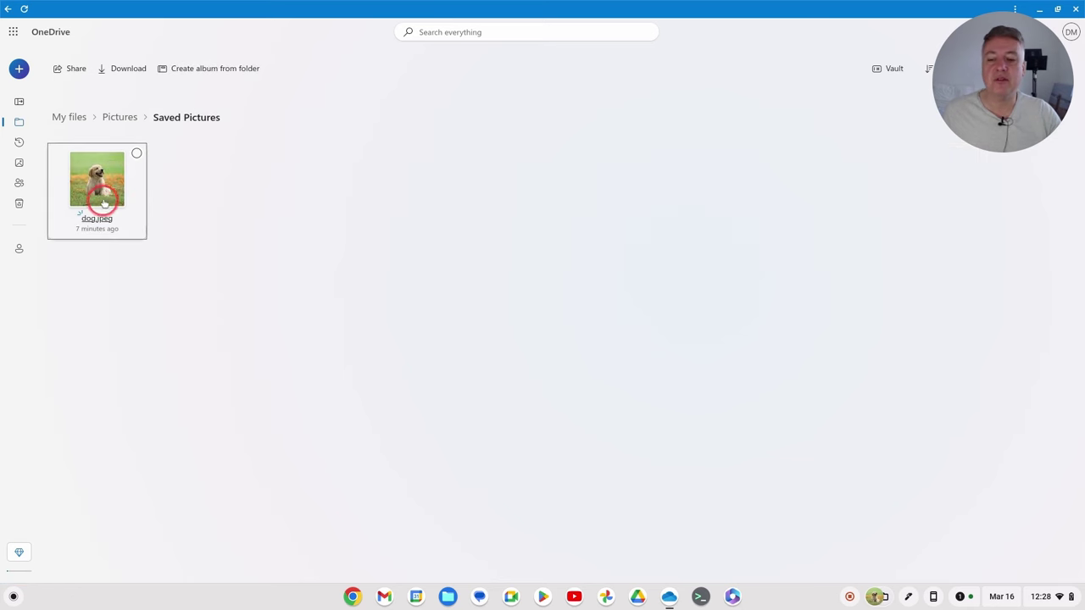
{"action": "left_click", "coordinate": [71, 120]}
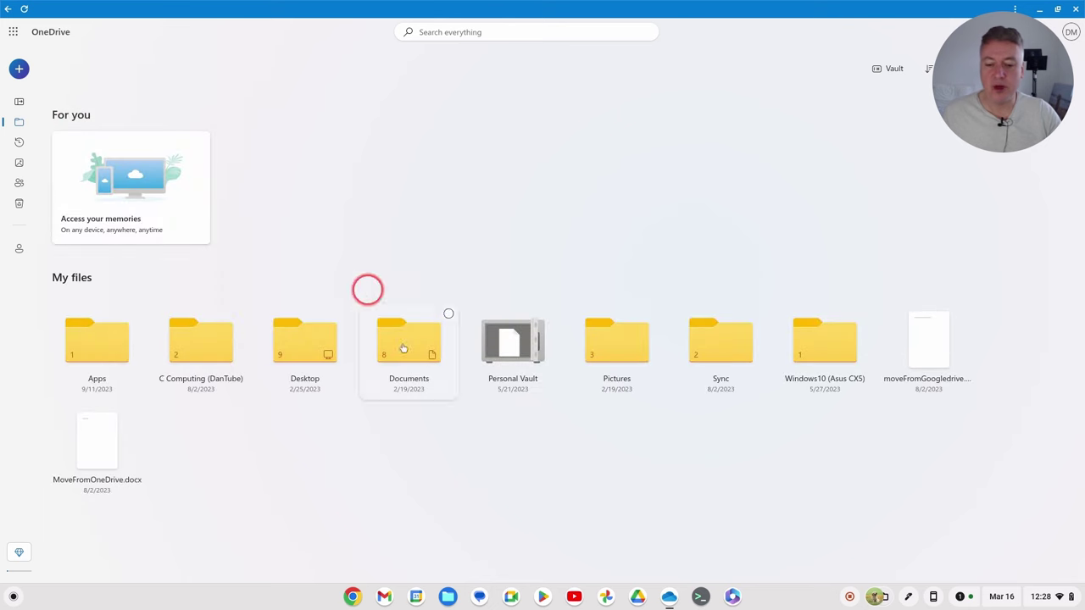
{"action": "left_click", "coordinate": [511, 354]}
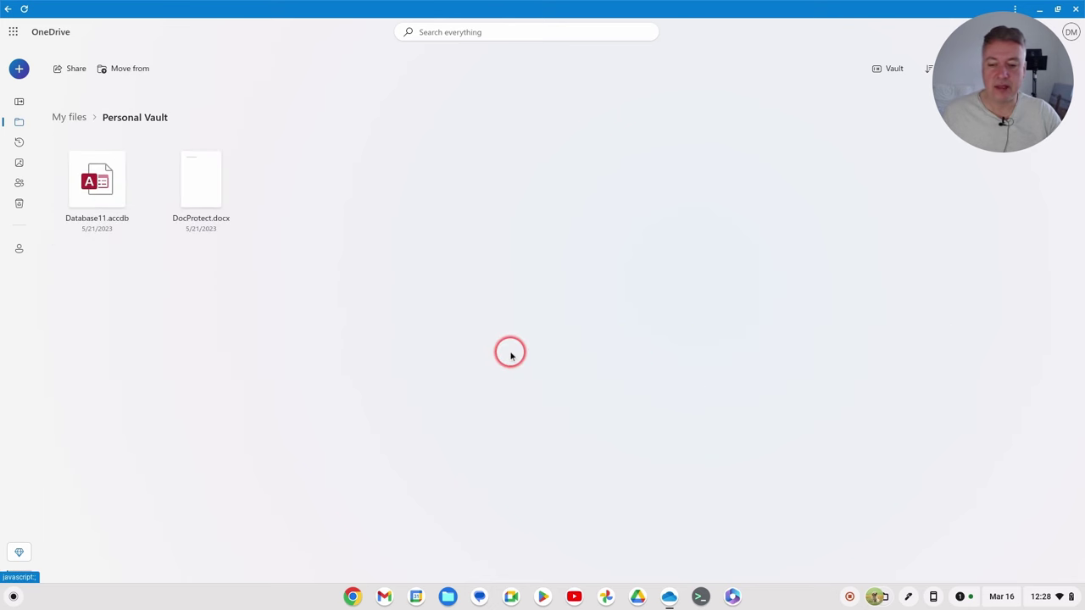
Browse Pictures > Saved Pictures in the vault's Move-from panel, then close it without moving anything.
{"action": "left_click", "coordinate": [126, 71]}
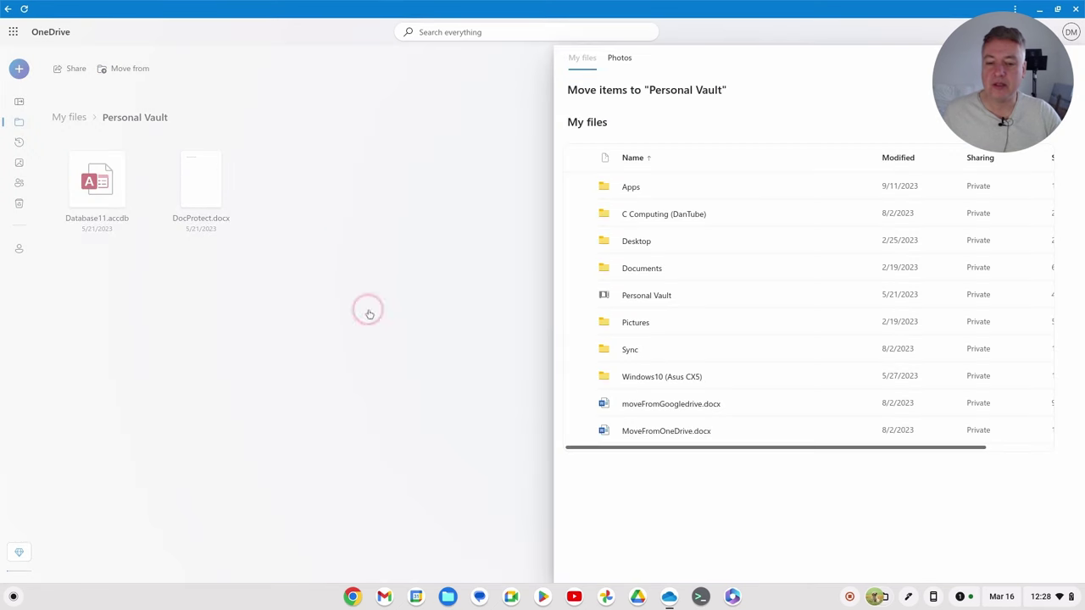
{"action": "left_click", "coordinate": [637, 323]}
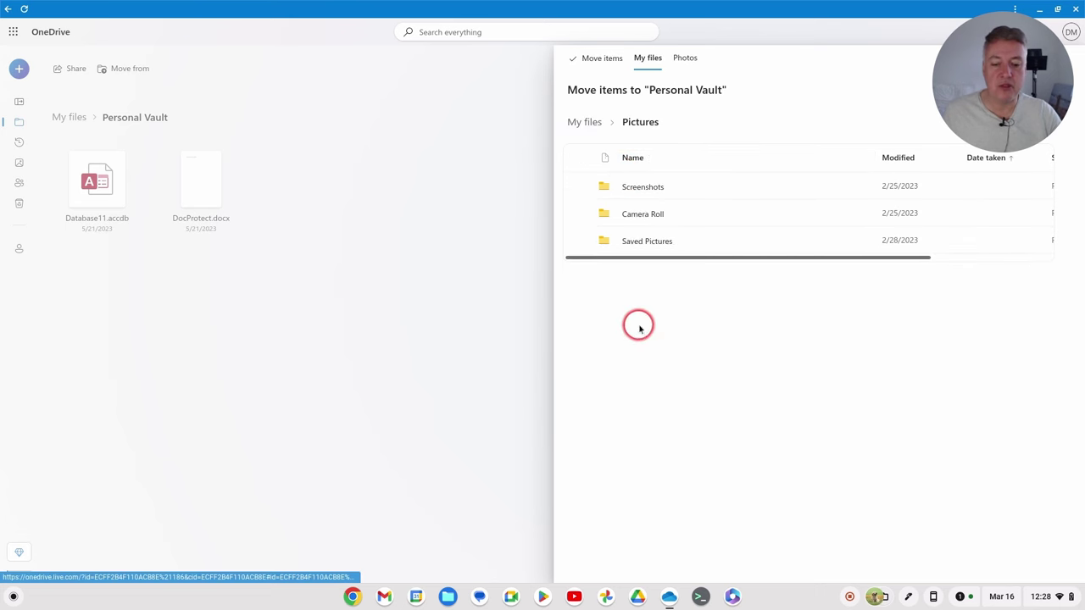
{"action": "left_click", "coordinate": [643, 244]}
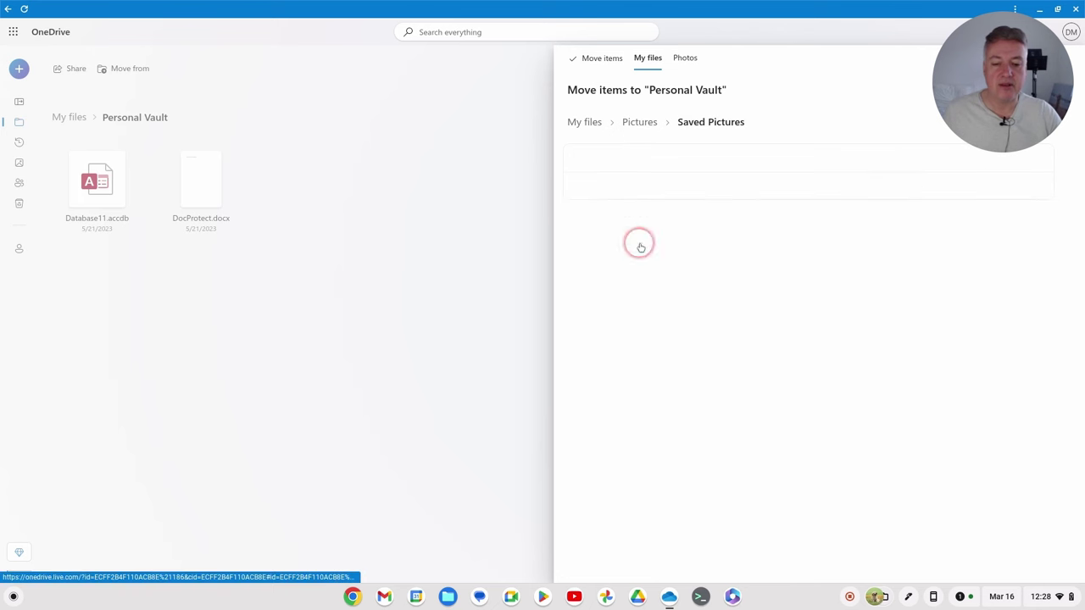
{"action": "left_click", "coordinate": [637, 122]}
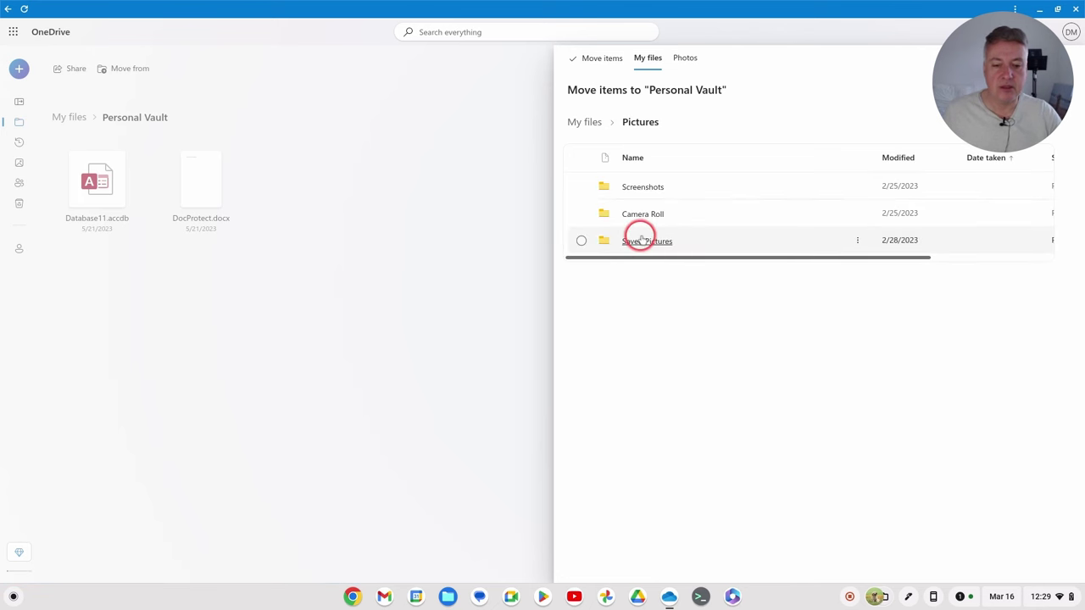
{"action": "left_click", "coordinate": [646, 242]}
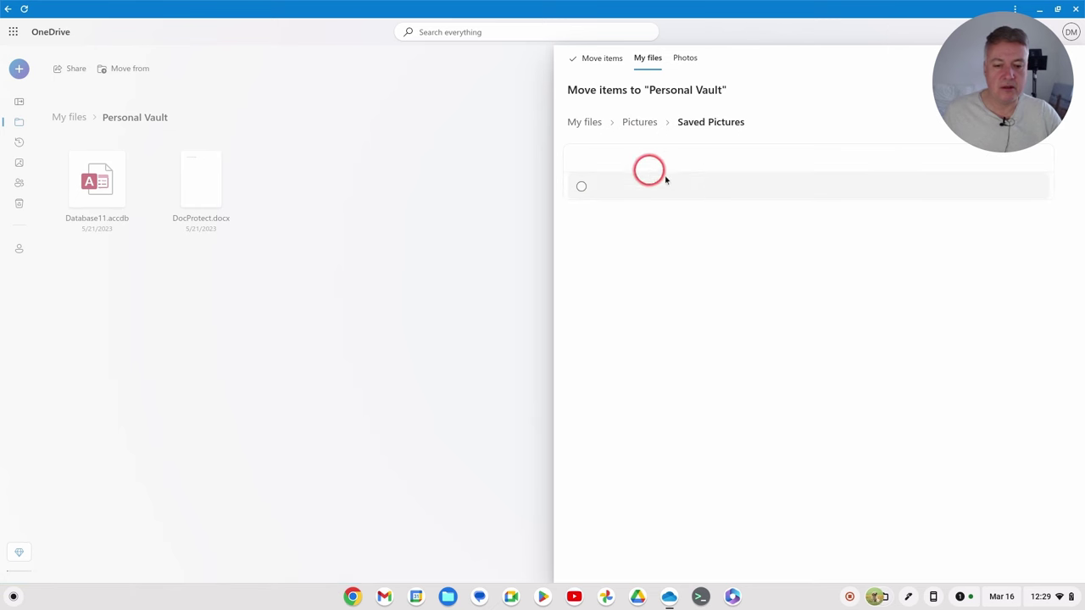
{"action": "left_click", "coordinate": [642, 123]}
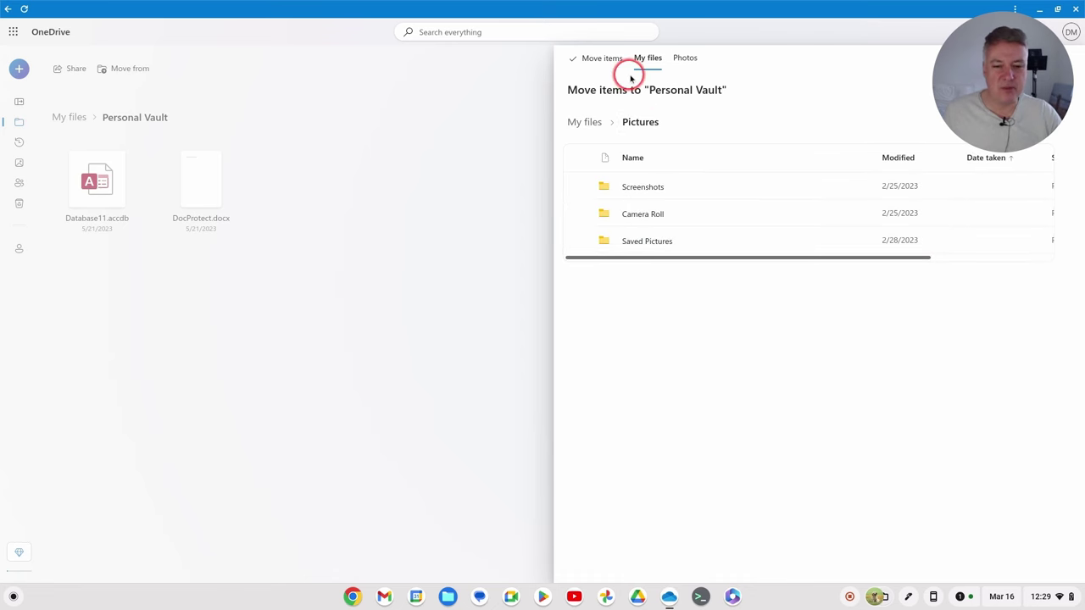
{"action": "left_click_drag", "start_coordinate": [977, 81], "coordinate": [54, 91]}
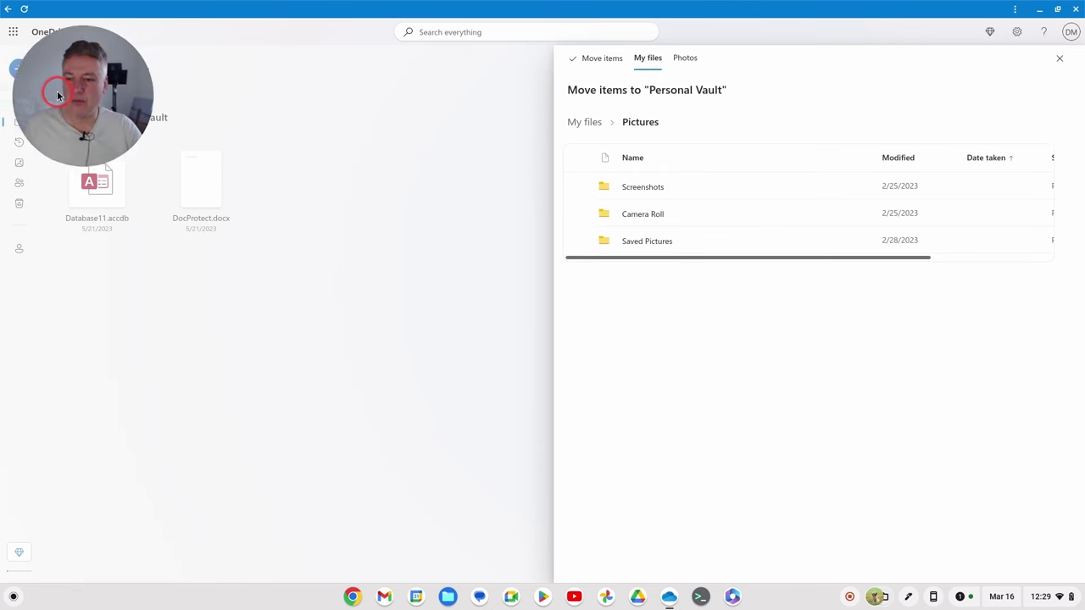
{"action": "left_click", "coordinate": [1061, 61]}
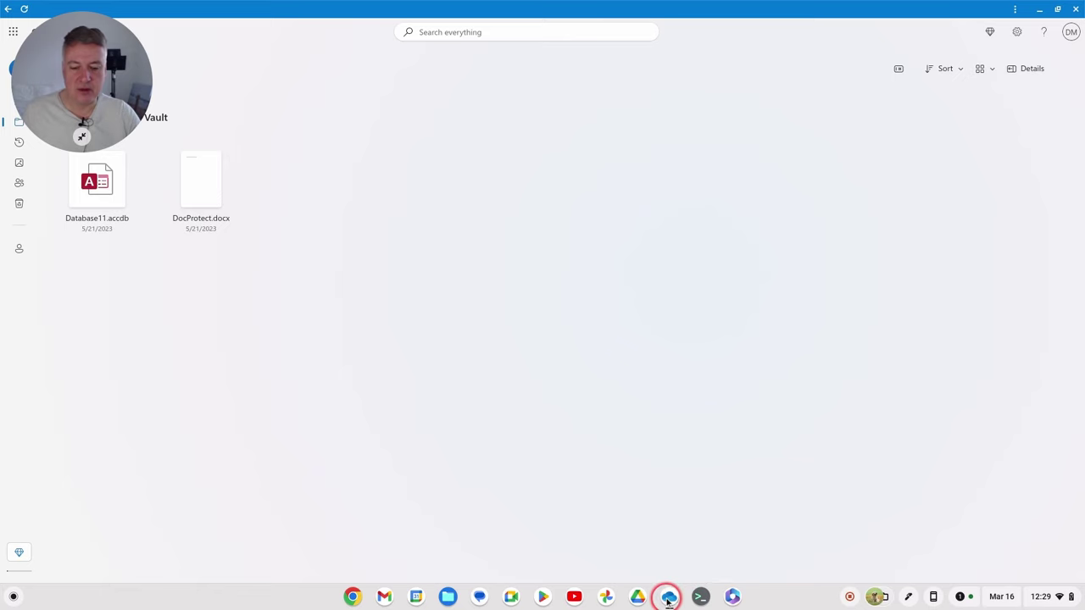
Revisit dog.jpeg in Pictures > Saved Pictures, then close the OneDrive window.
{"action": "left_click", "coordinate": [669, 597]}
{"action": "left_click", "coordinate": [667, 596]}
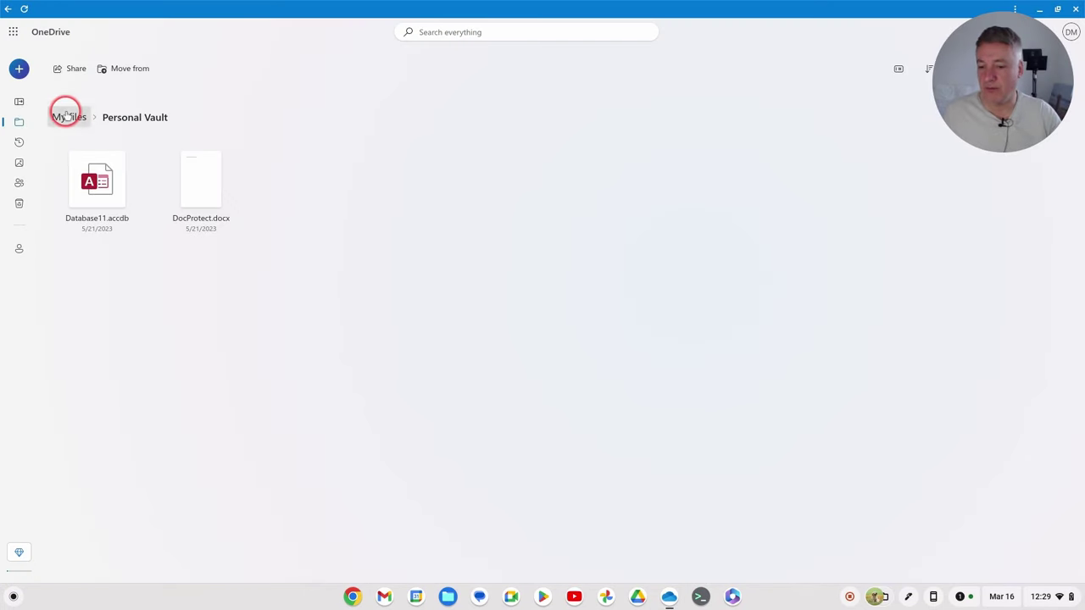
{"action": "left_click", "coordinate": [68, 117]}
{"action": "left_click", "coordinate": [654, 363]}
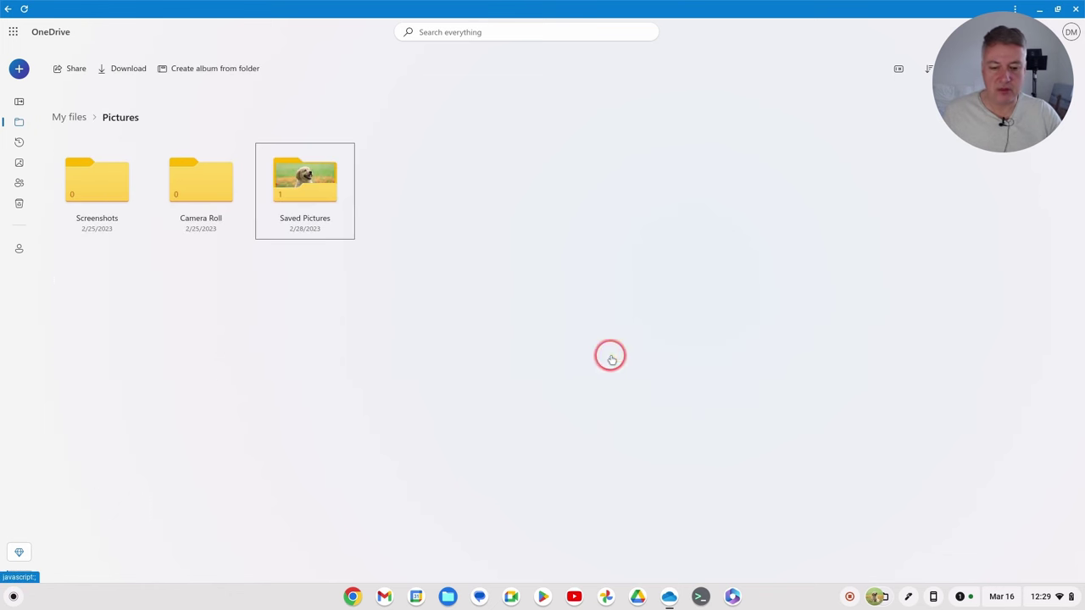
{"action": "left_click", "coordinate": [324, 200]}
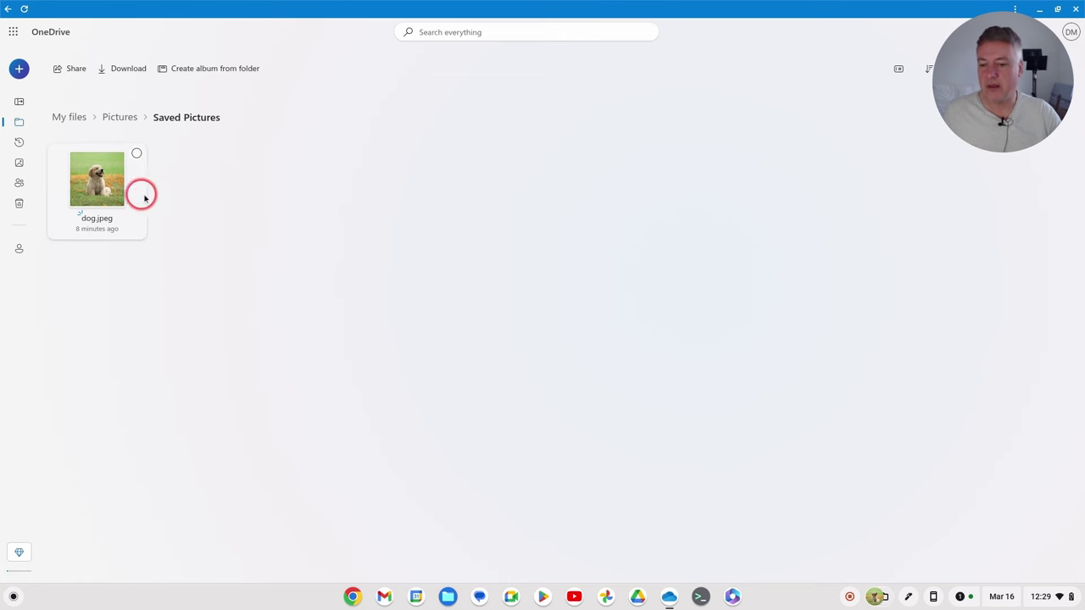
{"action": "left_click_drag", "start_coordinate": [976, 71], "coordinate": [291, 162]}
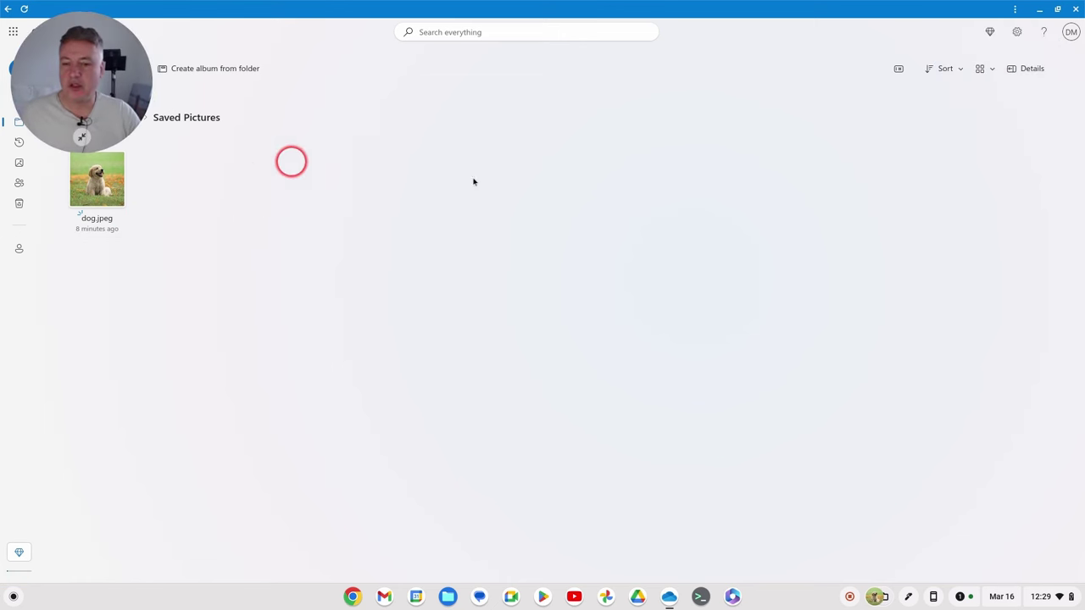
{"action": "left_click", "coordinate": [1077, 9]}
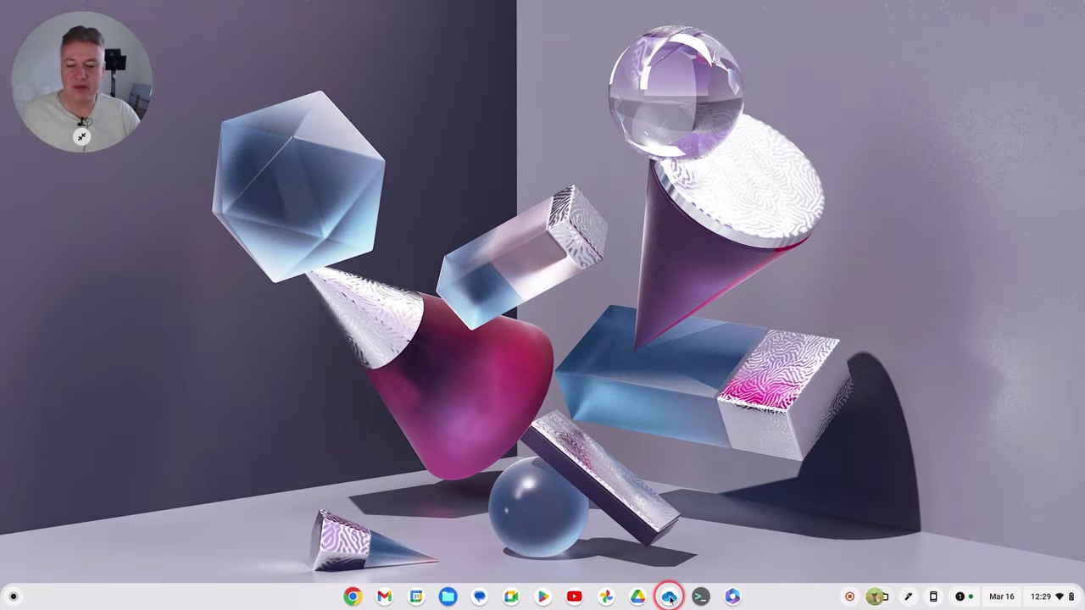
Move dog.jpeg from Pictures > Saved Pictures into the Personal Vault, then return to My files.
{"action": "left_click", "coordinate": [669, 597]}
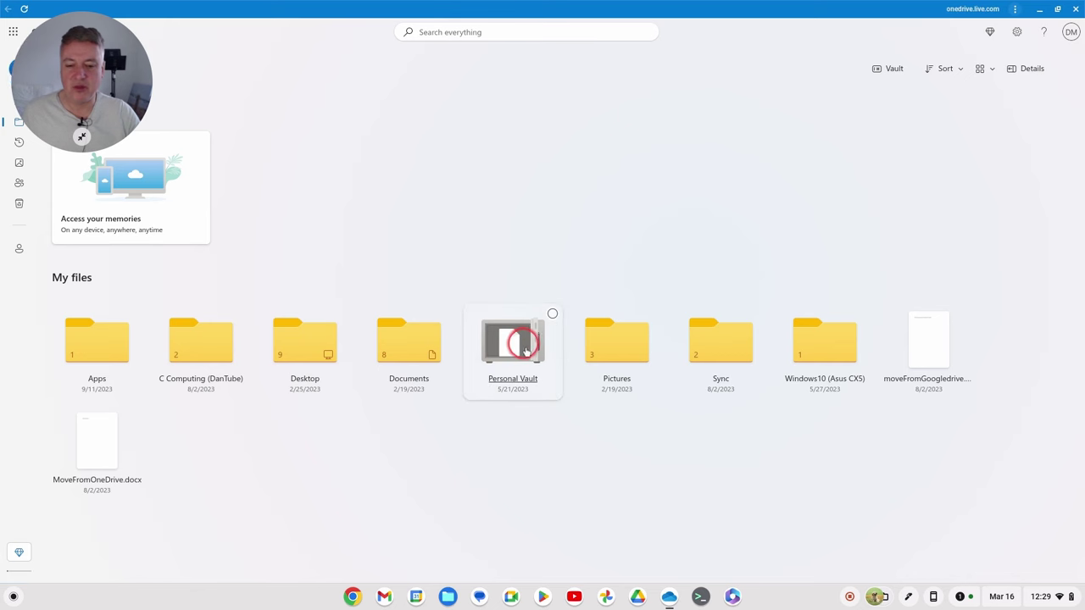
{"action": "left_click", "coordinate": [527, 340]}
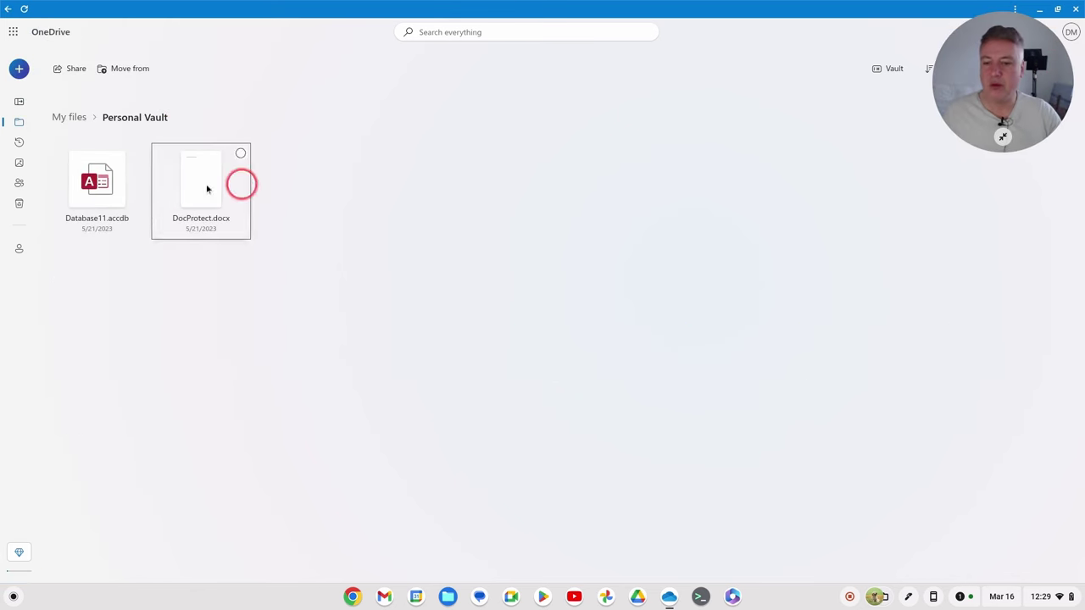
{"action": "left_click", "coordinate": [131, 69]}
{"action": "left_click", "coordinate": [644, 323]}
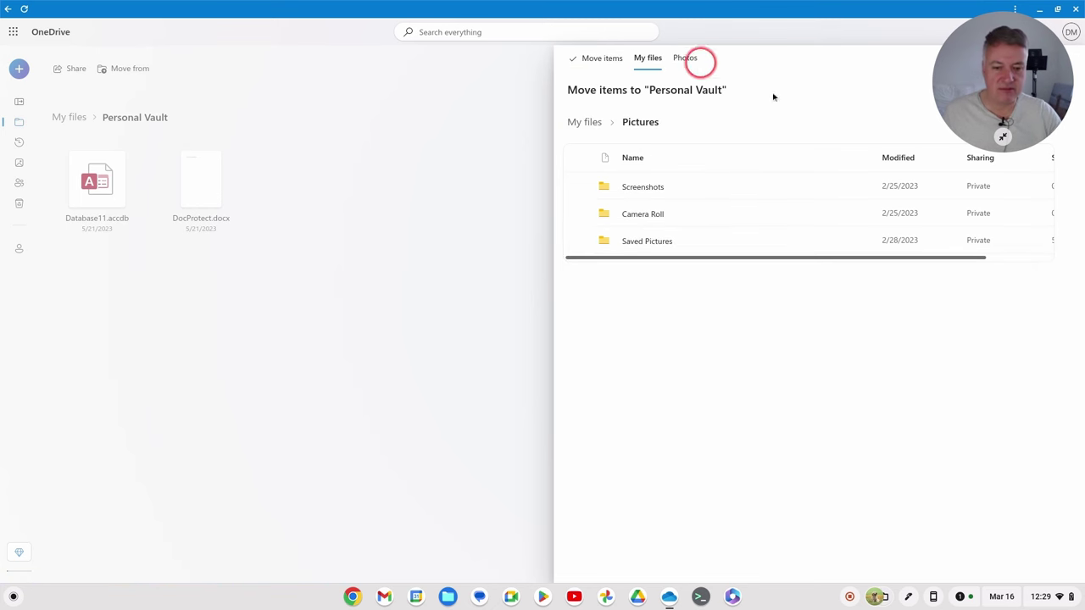
{"action": "left_click", "coordinate": [649, 240]}
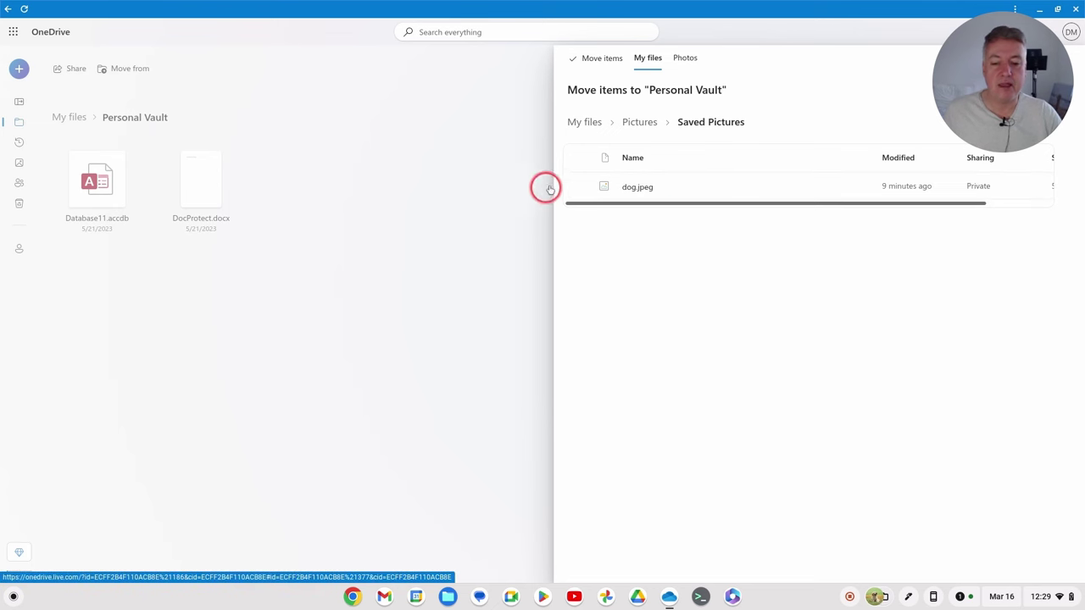
{"action": "left_click", "coordinate": [580, 186]}
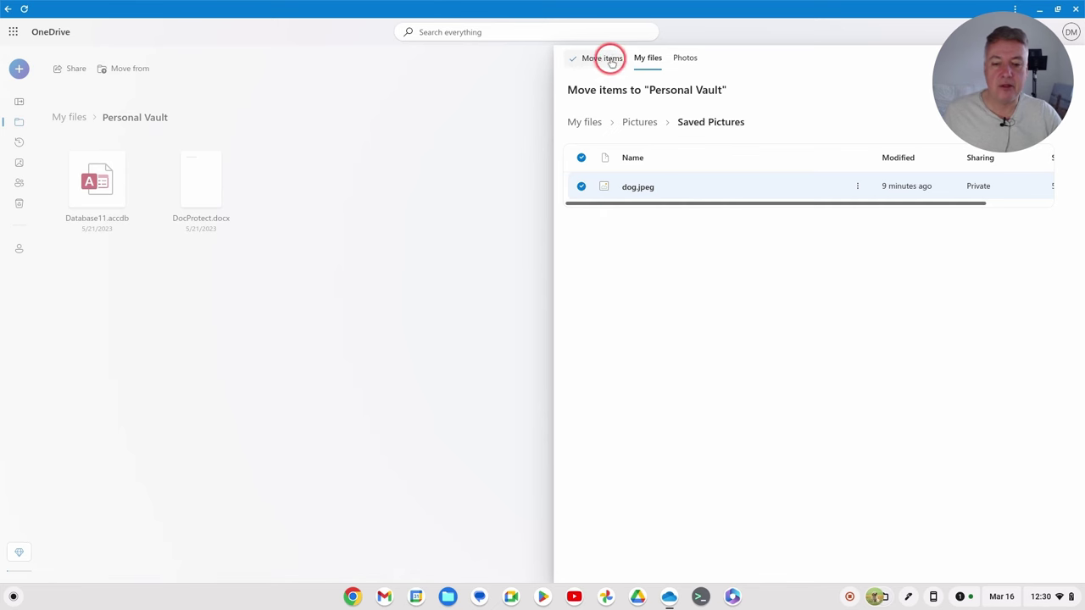
{"action": "left_click", "coordinate": [594, 59]}
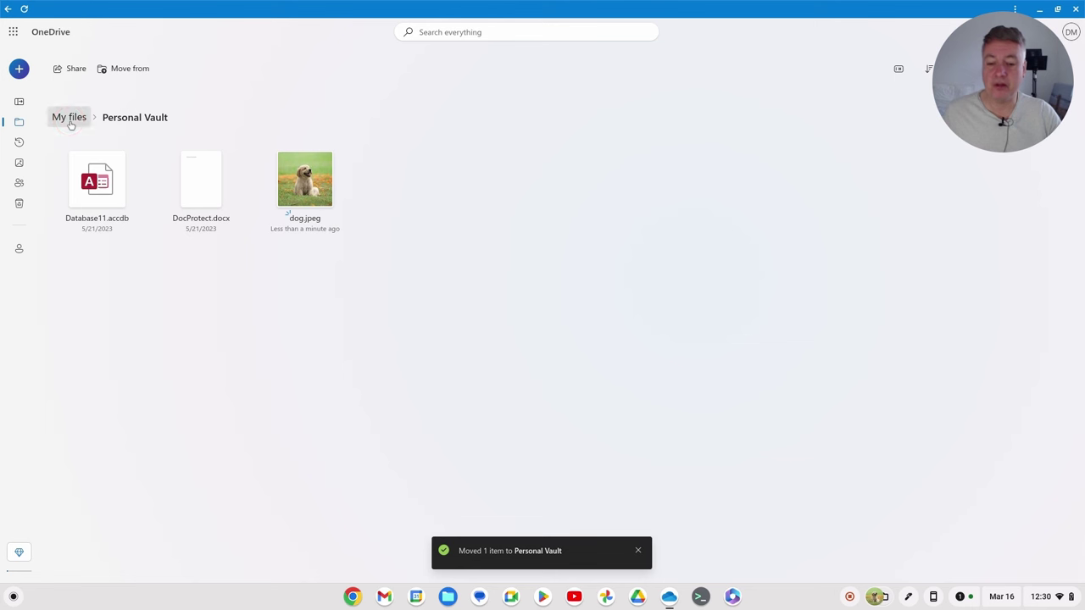
{"action": "left_click", "coordinate": [69, 118]}
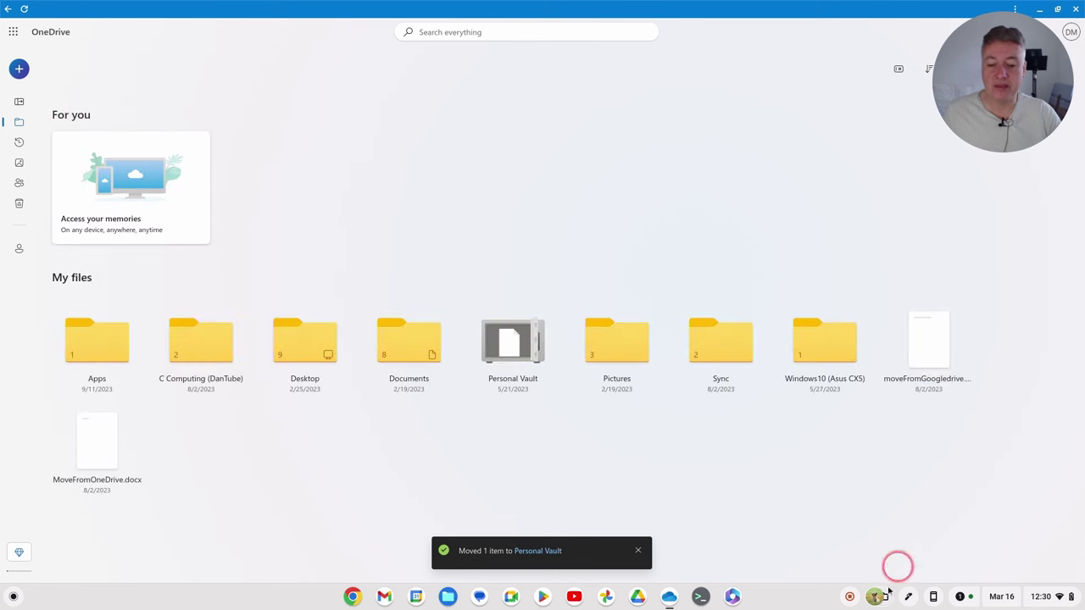
{"action": "left_click", "coordinate": [503, 348]}
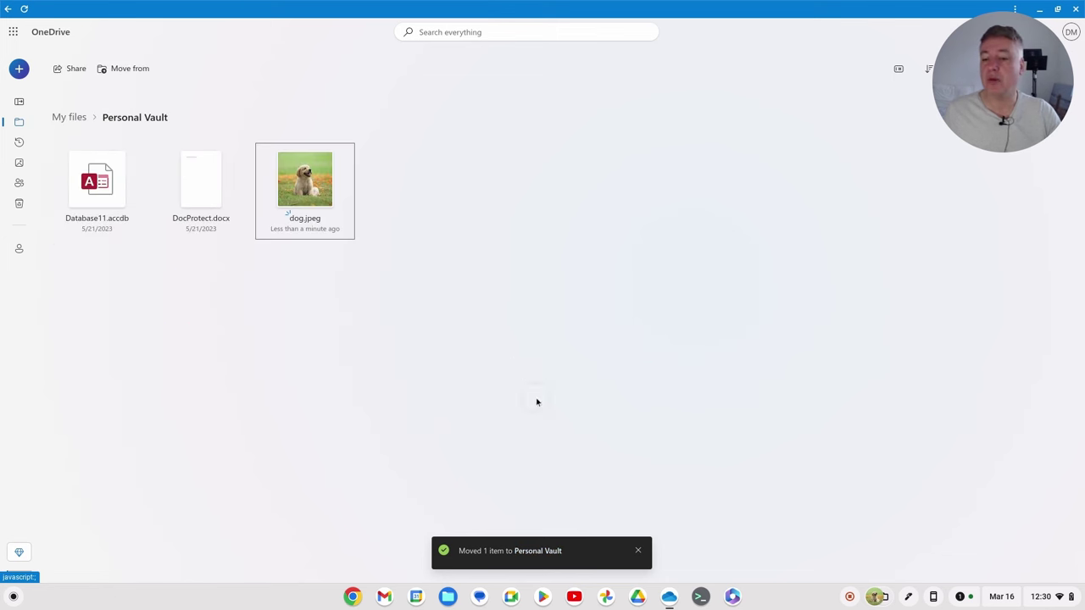
Add a new OneNote notebook called 'one' to the Personal Vault.
{"action": "left_click", "coordinate": [20, 69]}
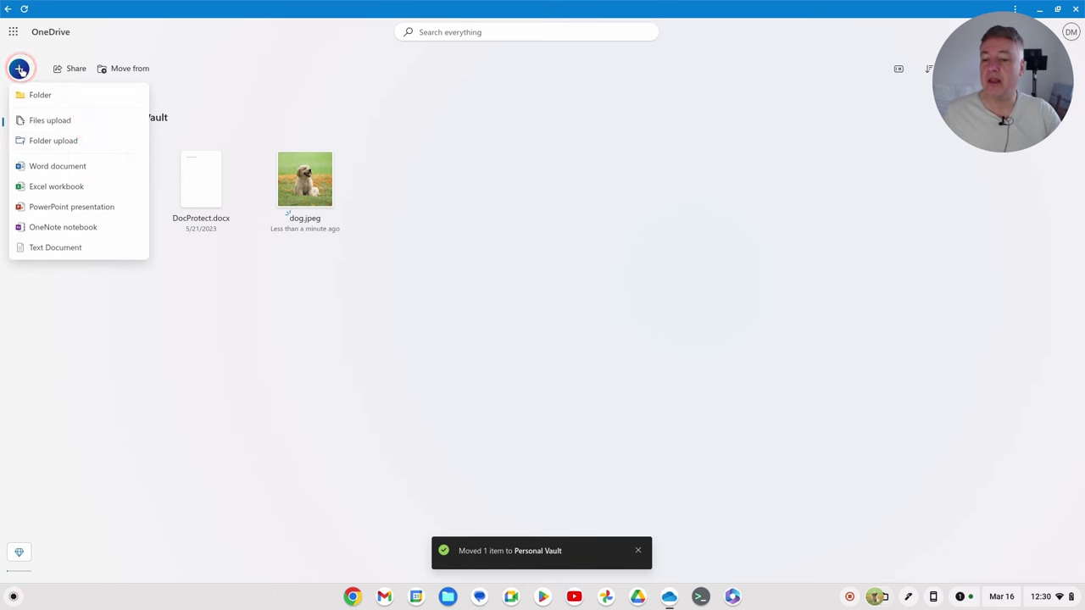
{"action": "left_click", "coordinate": [96, 231]}
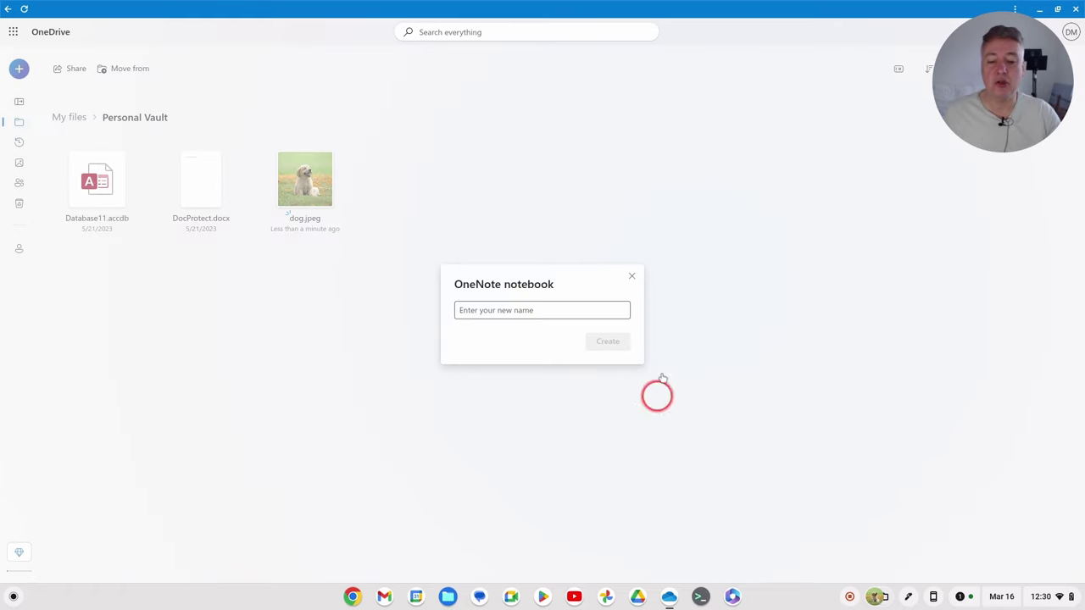
{"action": "left_click", "coordinate": [502, 310]}
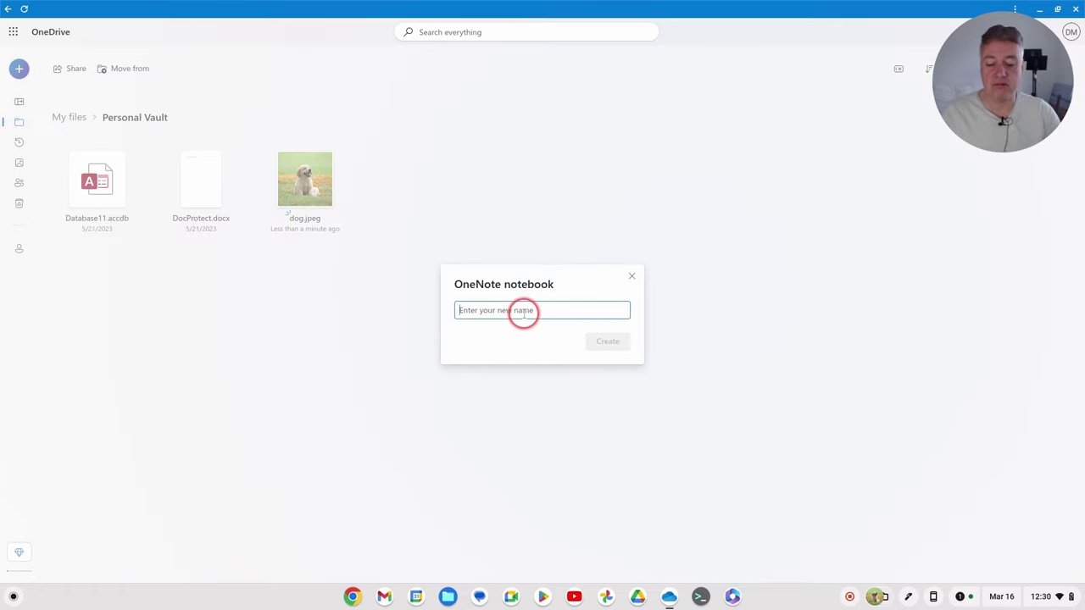
{"action": "type", "text": "one"}
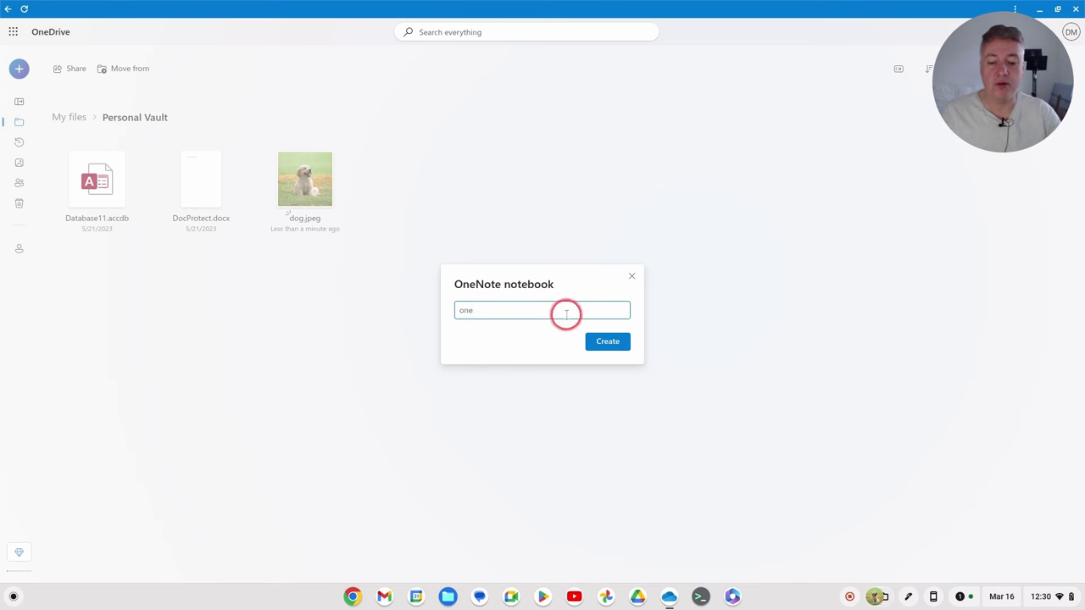
{"action": "left_click", "coordinate": [607, 341]}
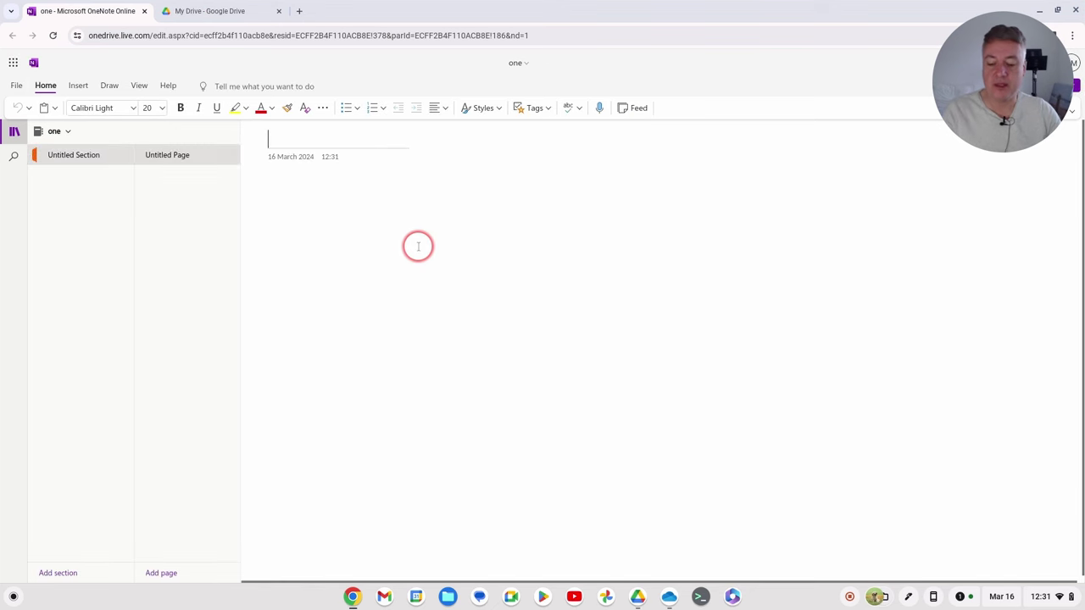
Title the page 'notes' and write 'One note notes' in its body.
{"action": "type", "text": "notes"}
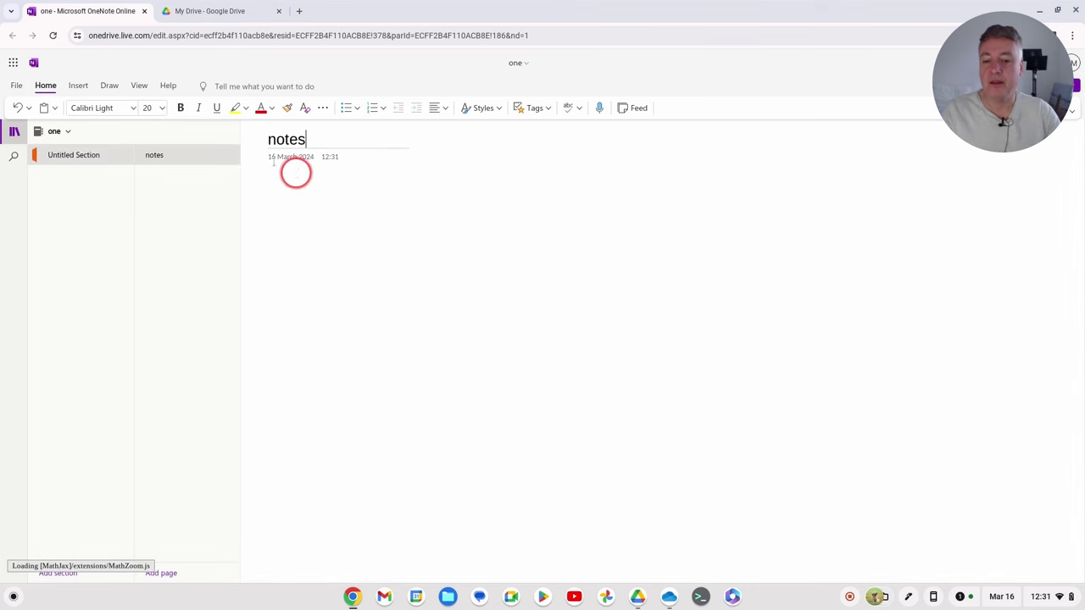
{"action": "key", "text": "Return"}
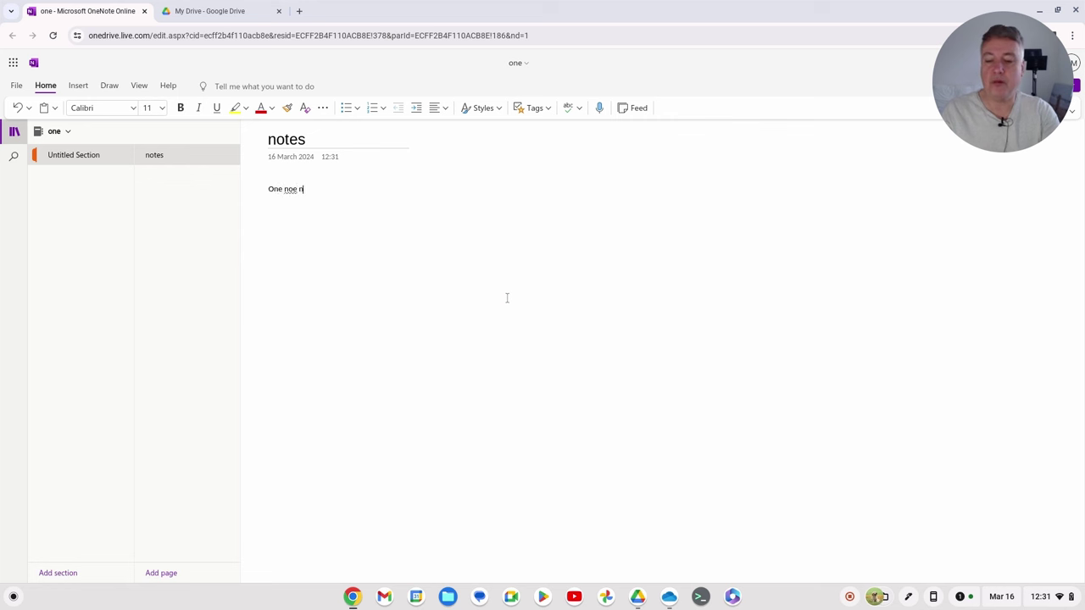
{"action": "type", "text": "One note notes"}
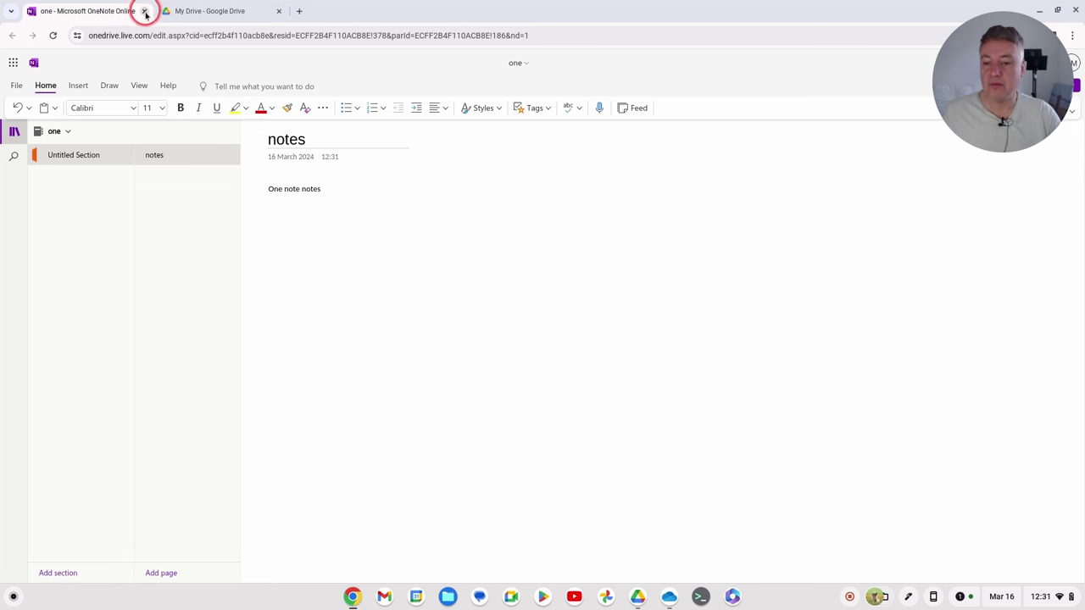
Close the OneNote Online and Google Drive tabs and return to My files.
{"action": "left_click", "coordinate": [145, 11]}
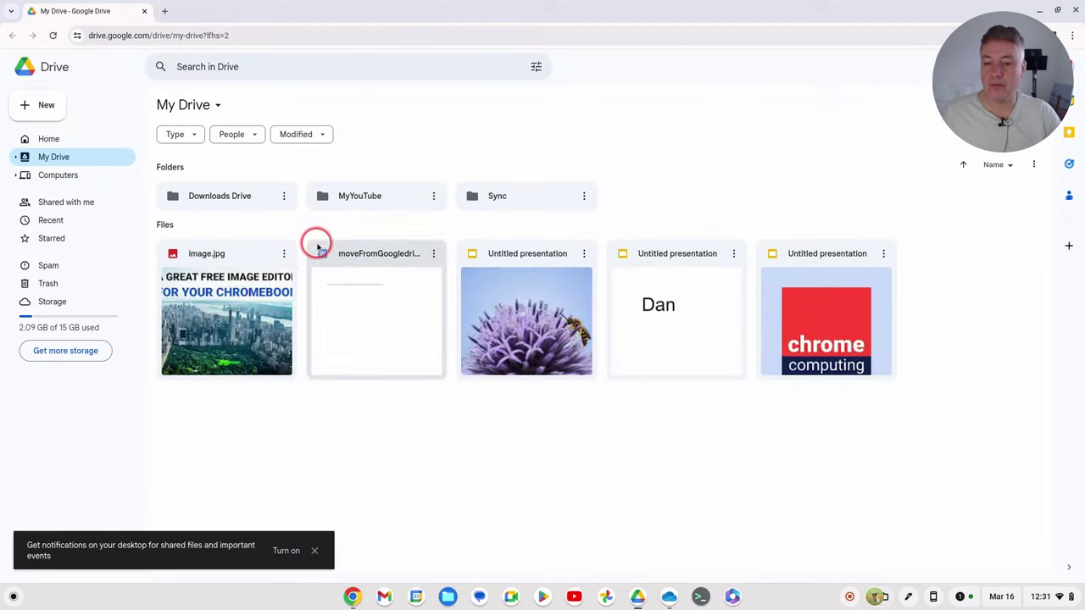
{"action": "left_click", "coordinate": [145, 10]}
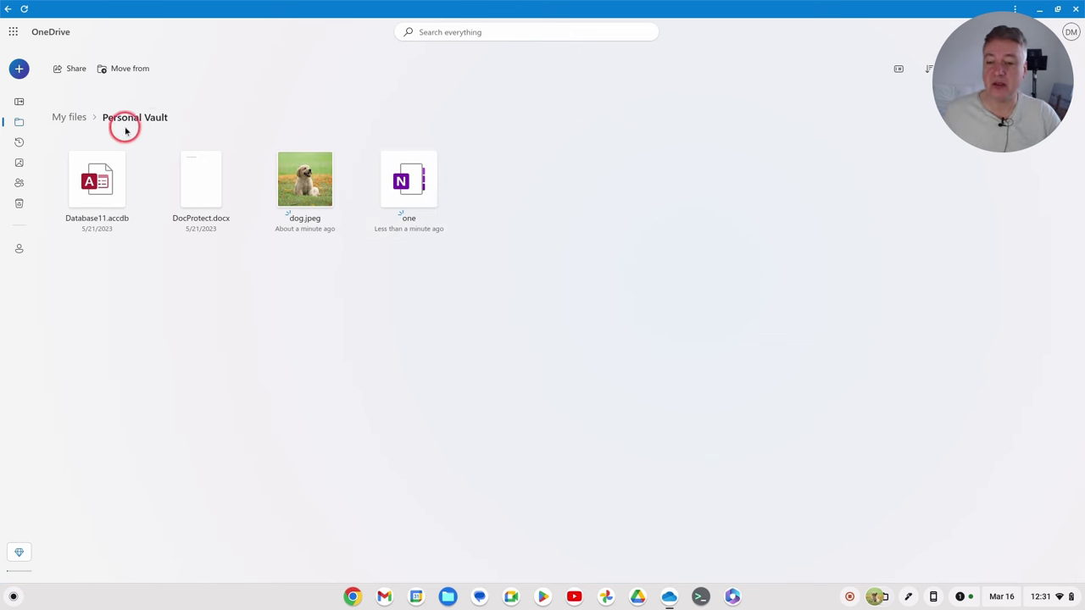
{"action": "left_click", "coordinate": [67, 117]}
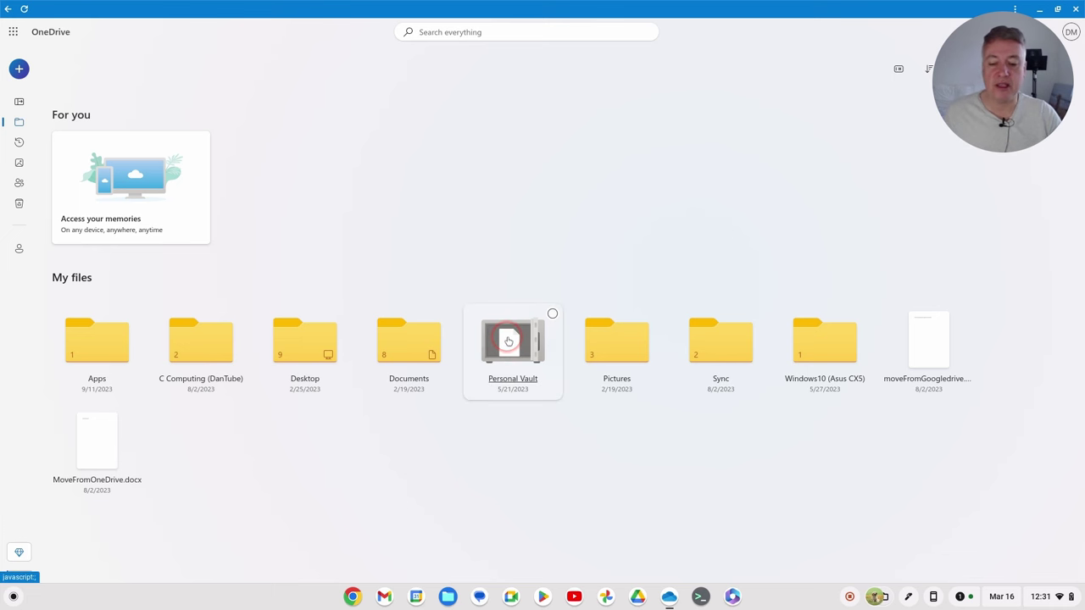
Lock the Personal Vault from its tile's context menu.
{"action": "right_click", "coordinate": [509, 341]}
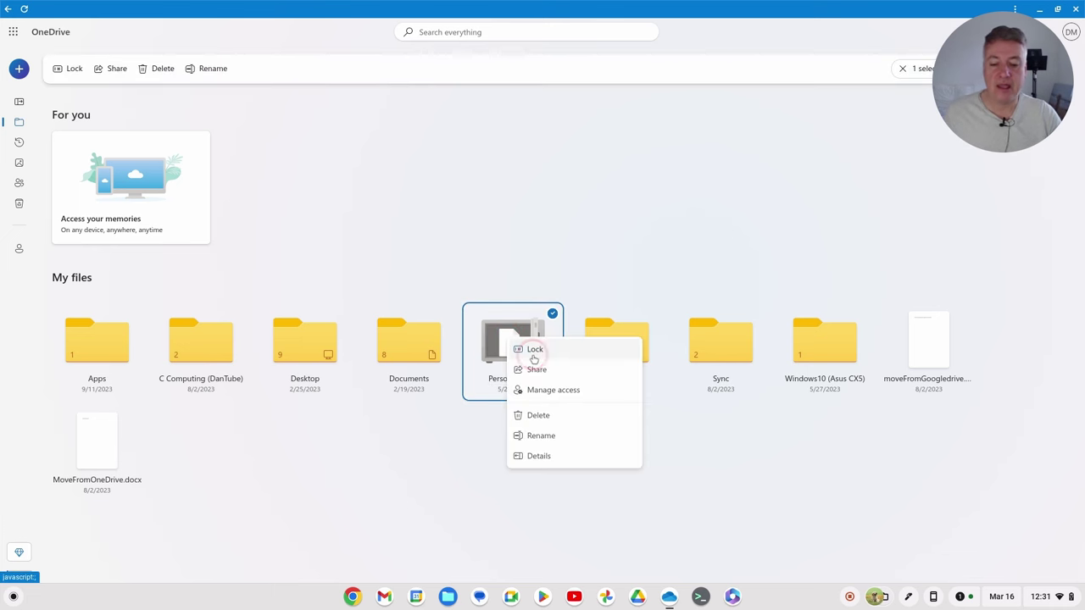
{"action": "left_click", "coordinate": [531, 350]}
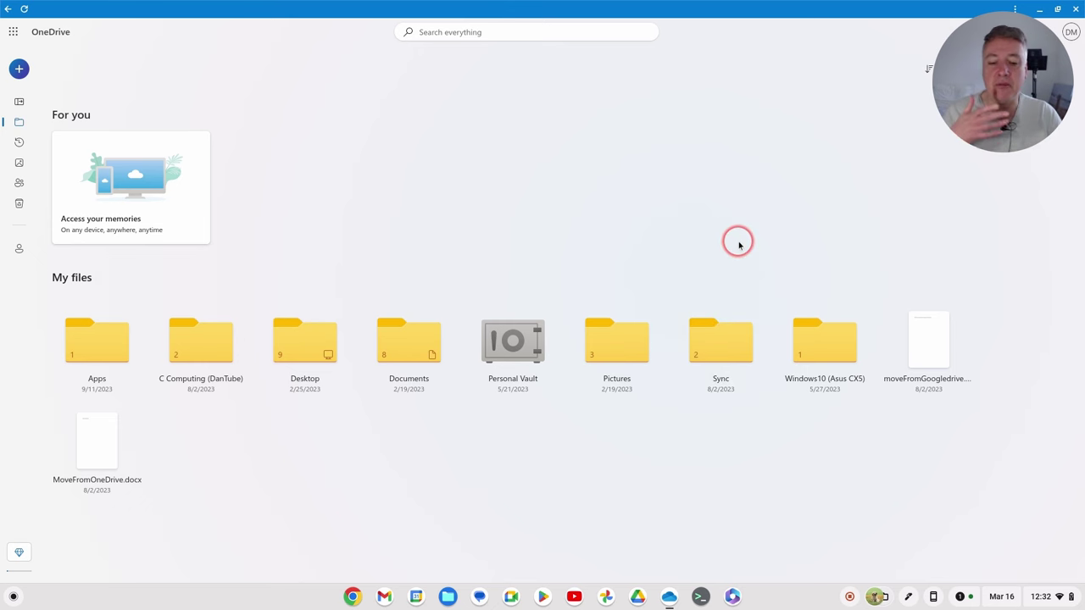
Close the OneDrive window, leaving the empty ChromeOS desktop.
{"action": "left_click", "coordinate": [1077, 8]}
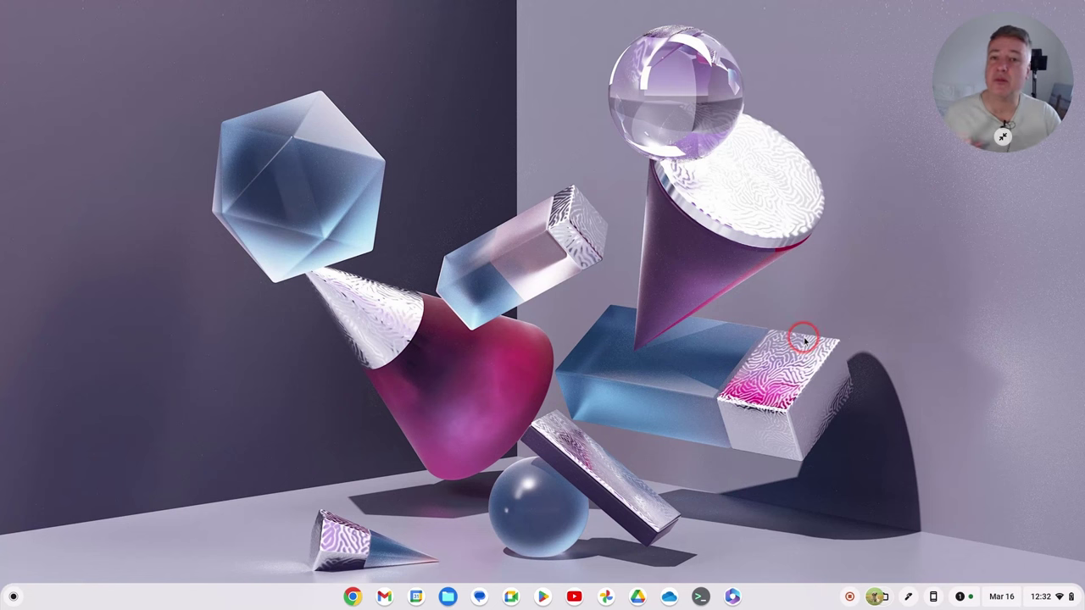